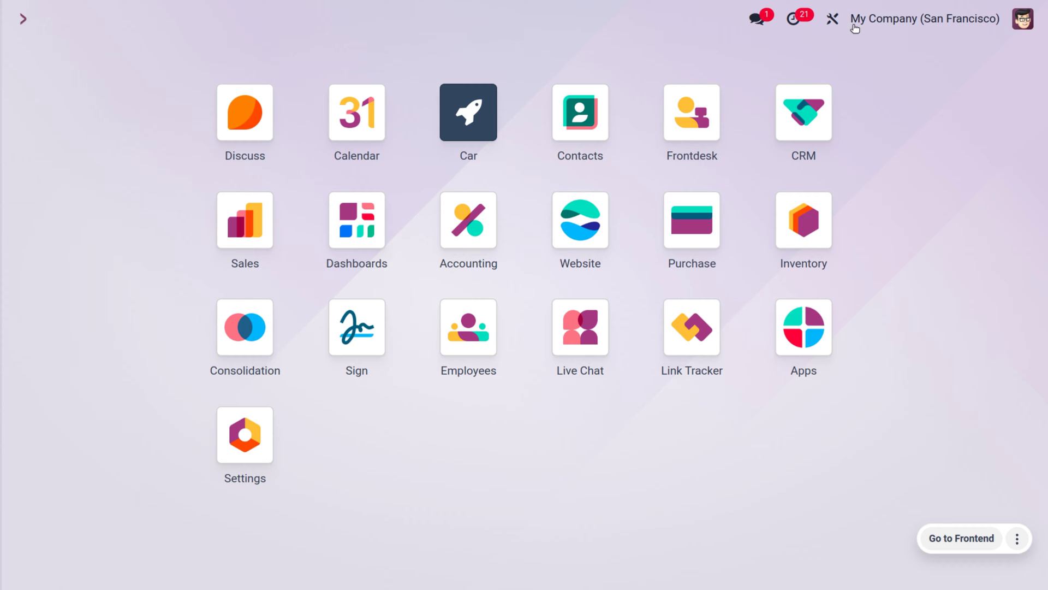
# Start a new Studio app named Rental Cars
pyautogui.click(833, 18)
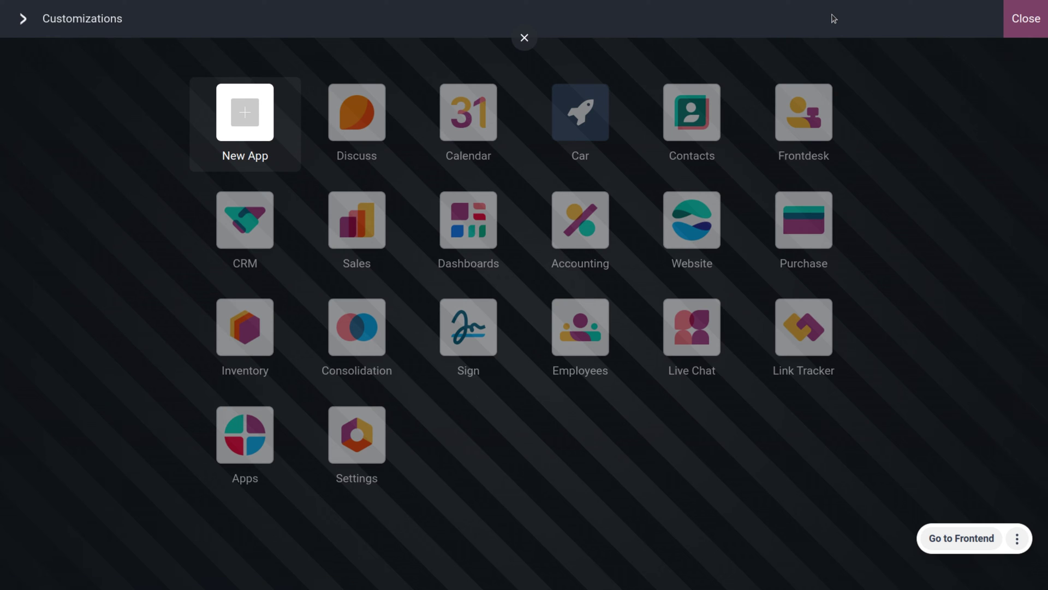
pyautogui.click(241, 118)
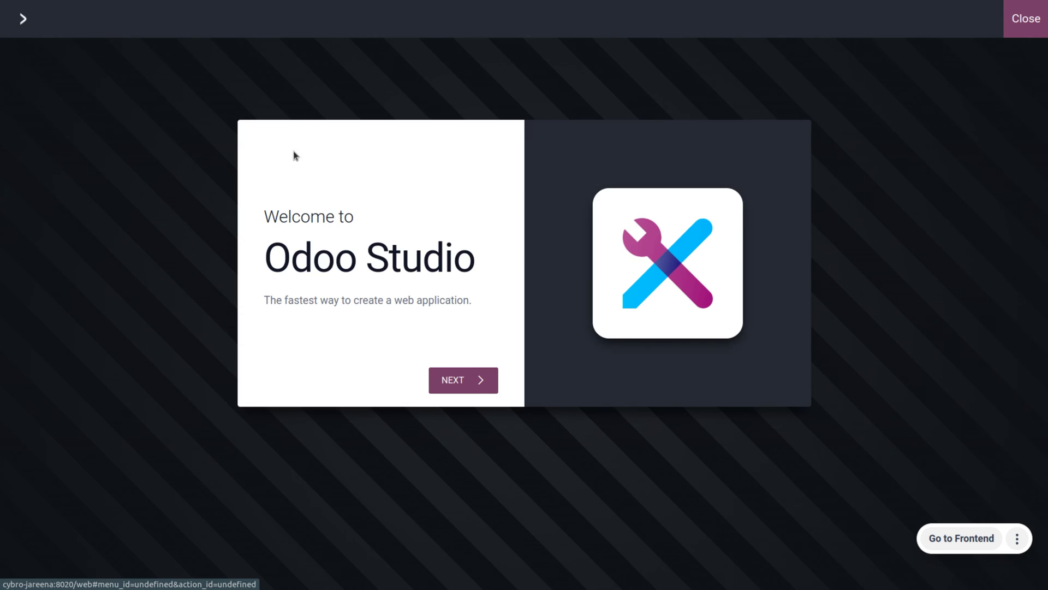
pyautogui.click(479, 382)
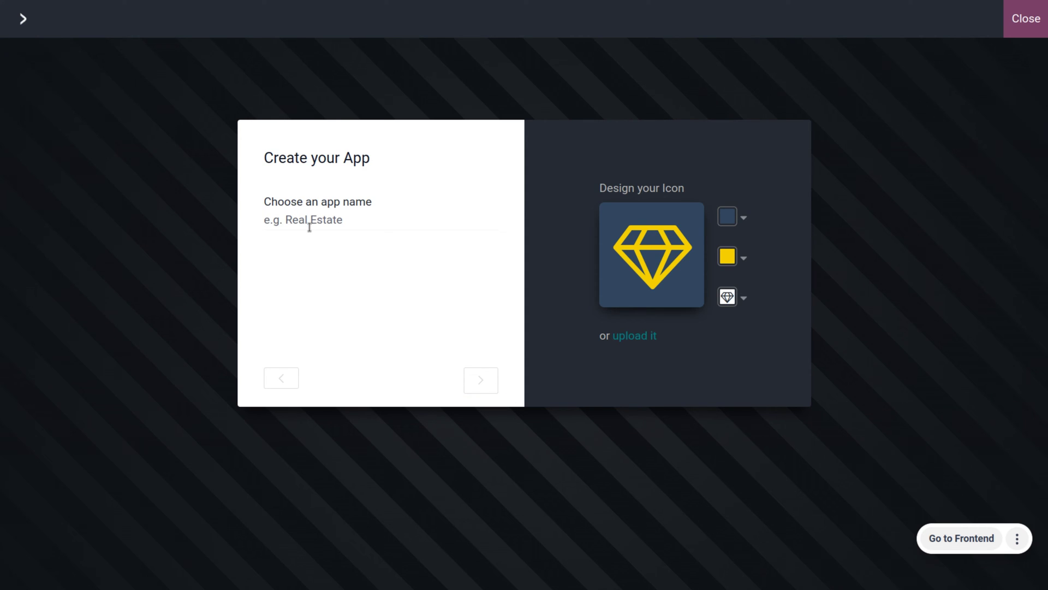
pyautogui.write('R')
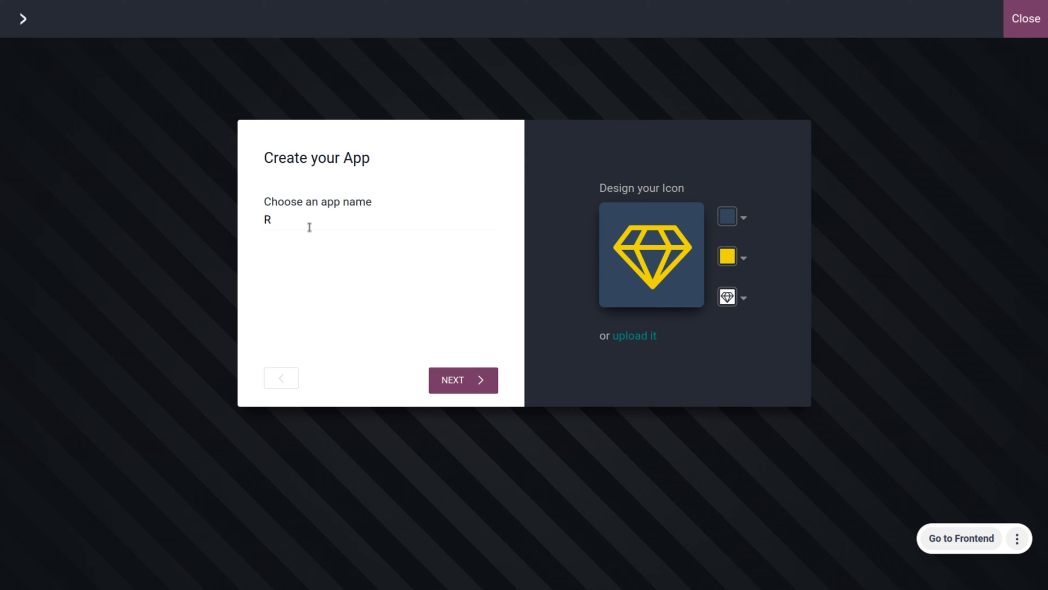
pyautogui.write('ental Cars')
# Give the app icon a white background with a blue rocket symbol
pyautogui.click(726, 217)
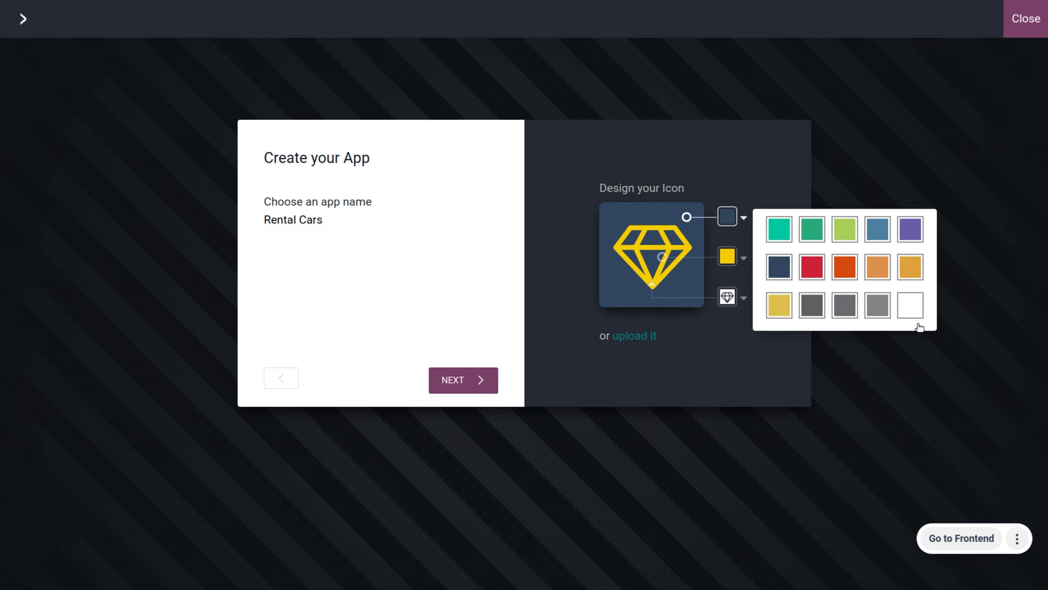
pyautogui.click(909, 304)
pyautogui.click(730, 261)
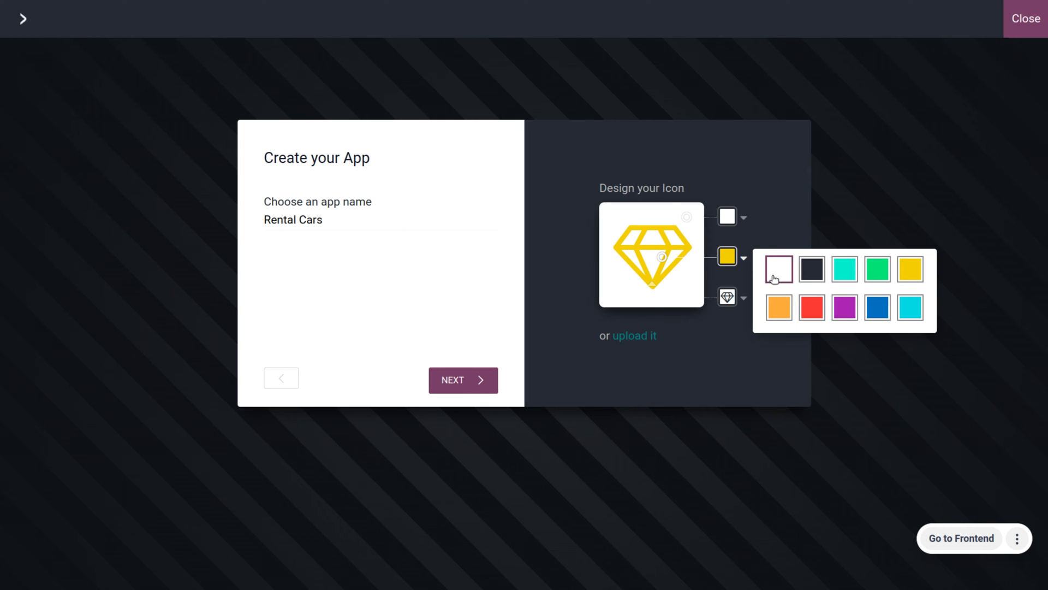
pyautogui.click(727, 296)
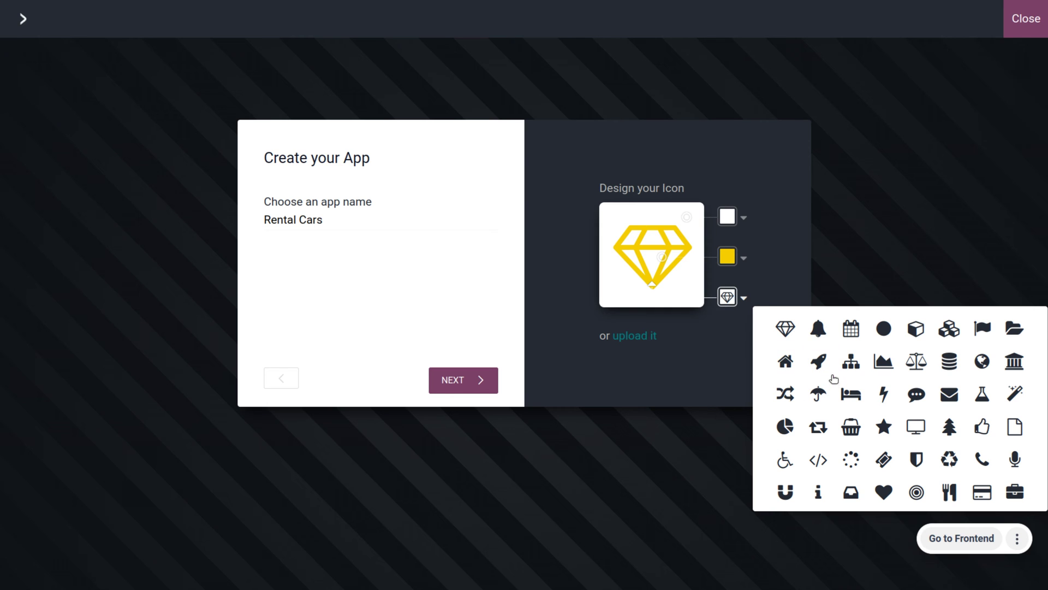
pyautogui.click(817, 360)
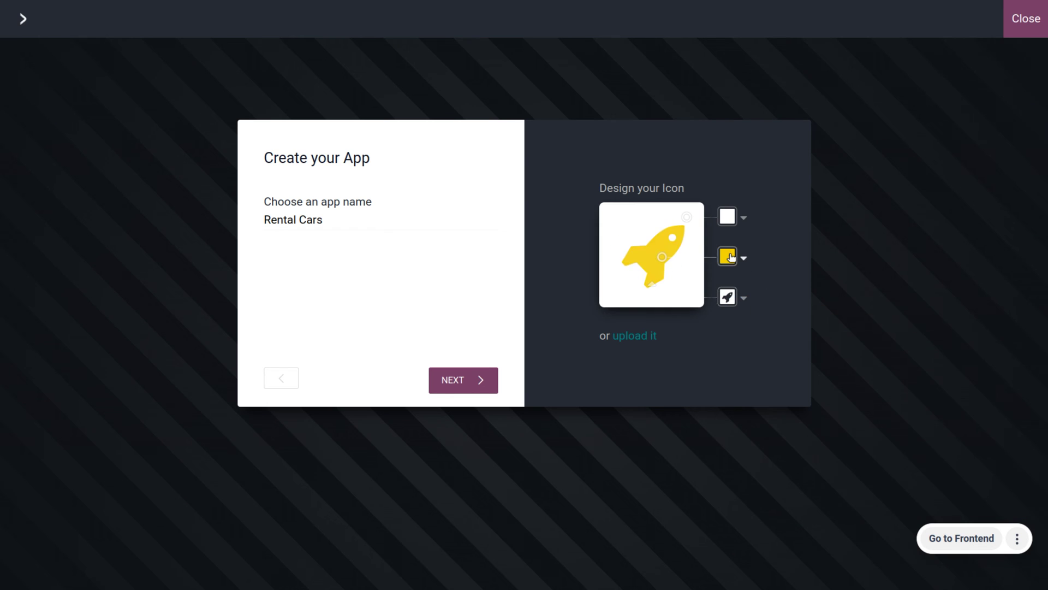
pyautogui.click(727, 257)
pyautogui.click(732, 257)
pyautogui.click(875, 307)
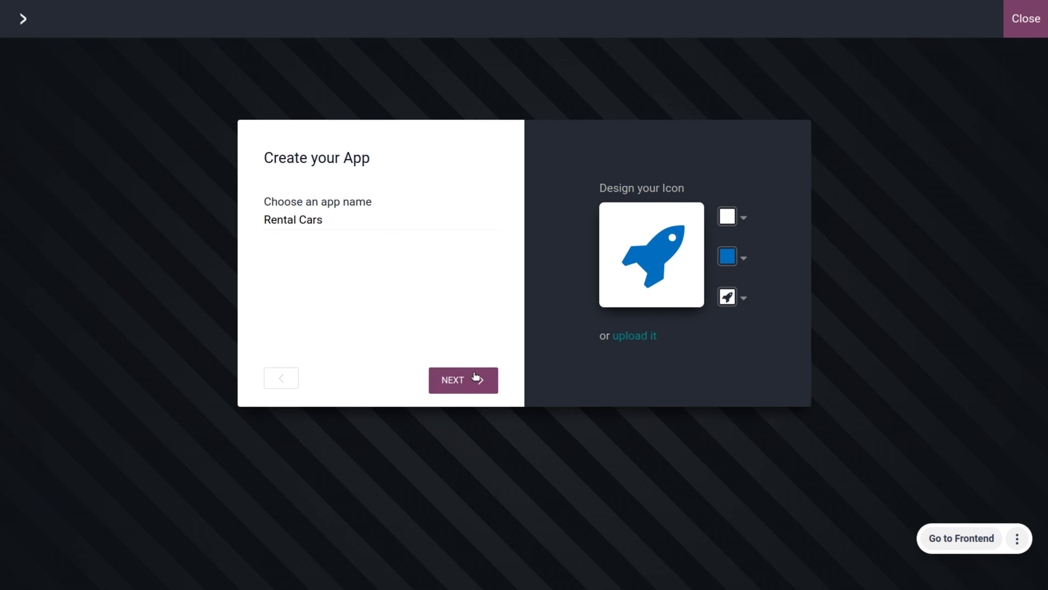
pyautogui.click(475, 377)
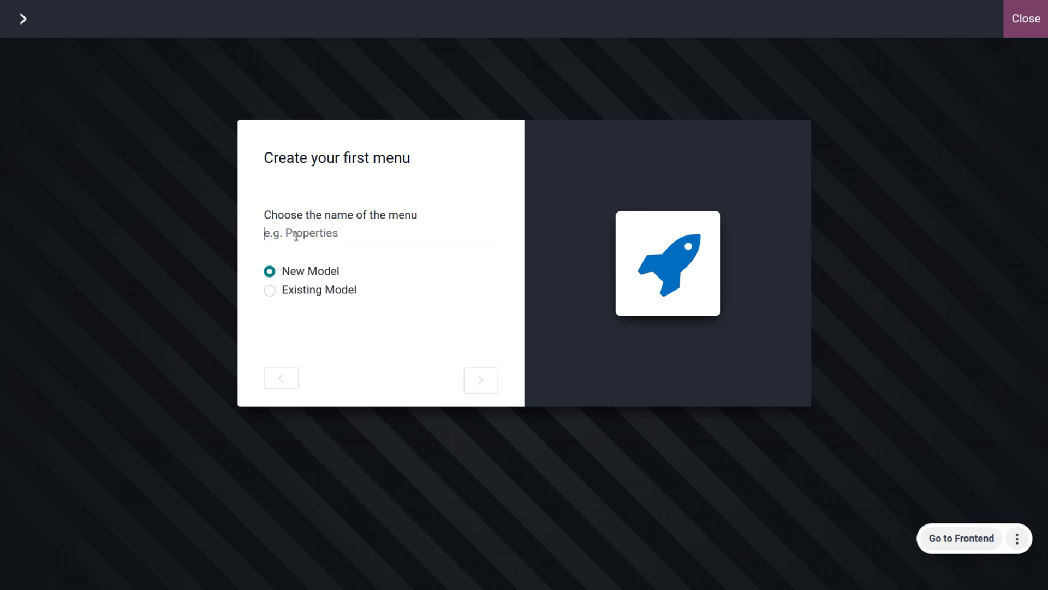
# Name the first menu Rental Cars and review the suggested model features
pyautogui.write('Rental Cars')
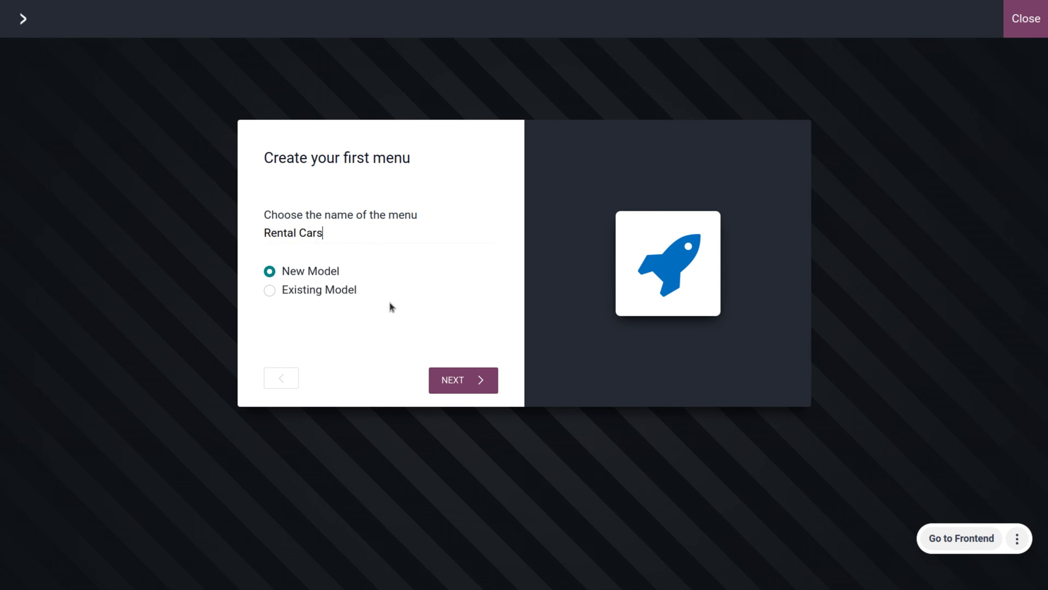
pyautogui.click(466, 386)
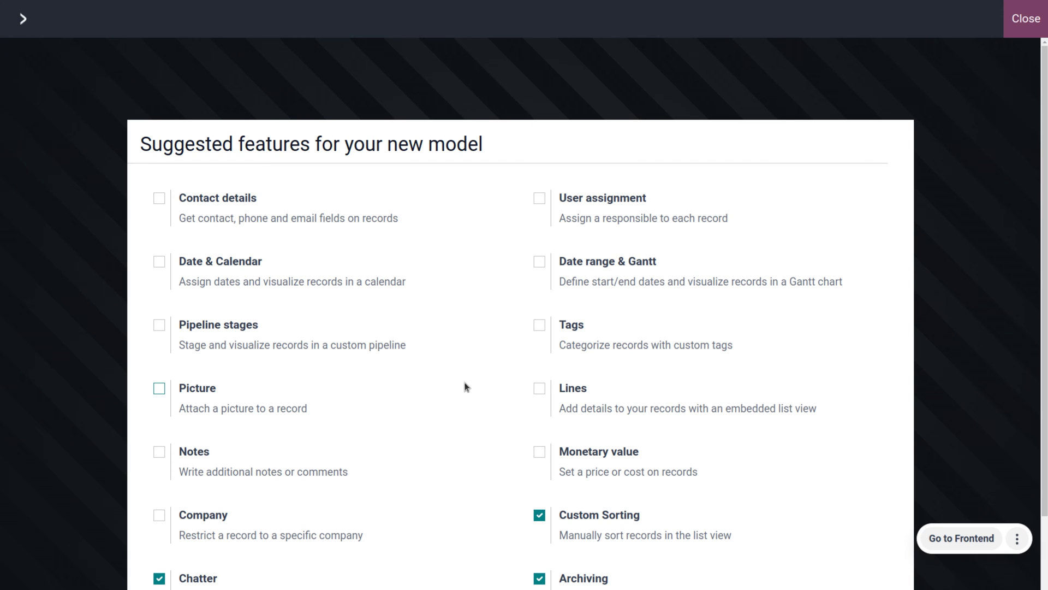
pyautogui.scroll(-3, 466, 386)
pyautogui.scroll(3, 466, 387)
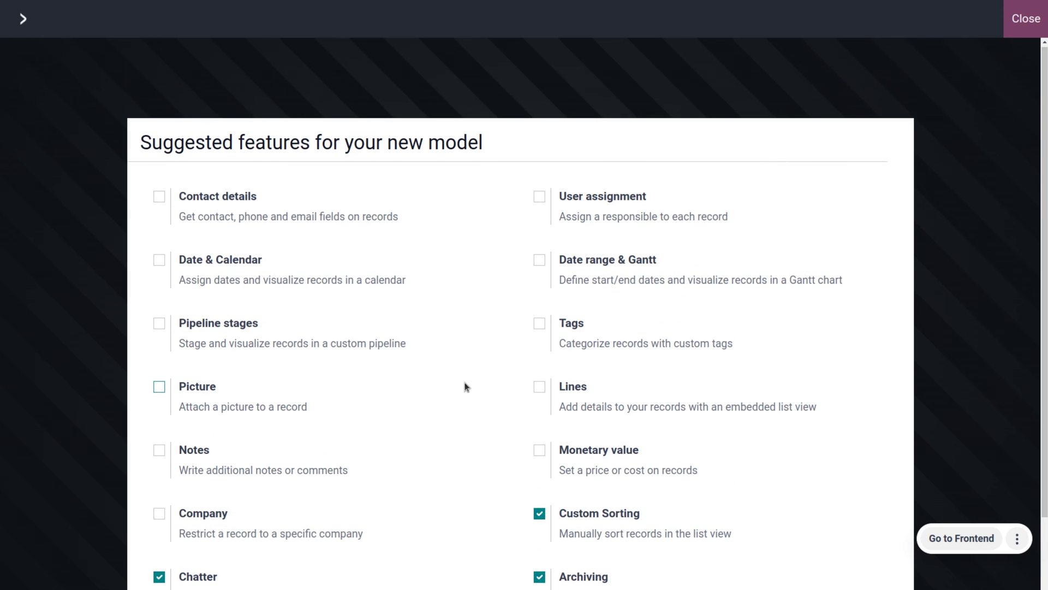
pyautogui.scroll(-3, 466, 386)
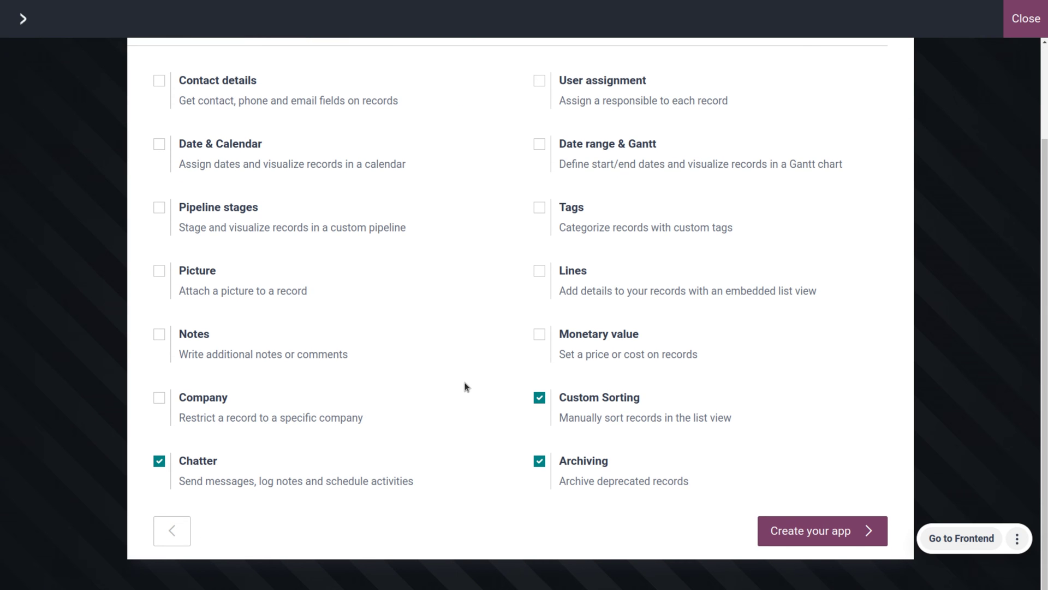
pyautogui.scroll(2, 466, 386)
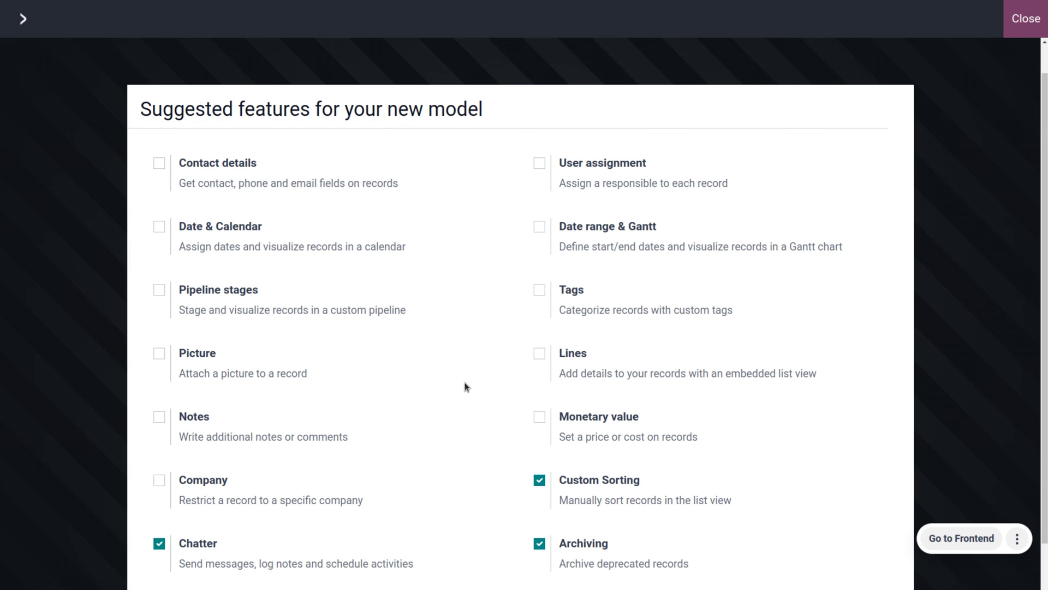
# Tick Monetary value, Picture and Tags, then create the app
pyautogui.click(539, 418)
pyautogui.click(159, 353)
pyautogui.click(541, 290)
pyautogui.scroll(-2, 628, 339)
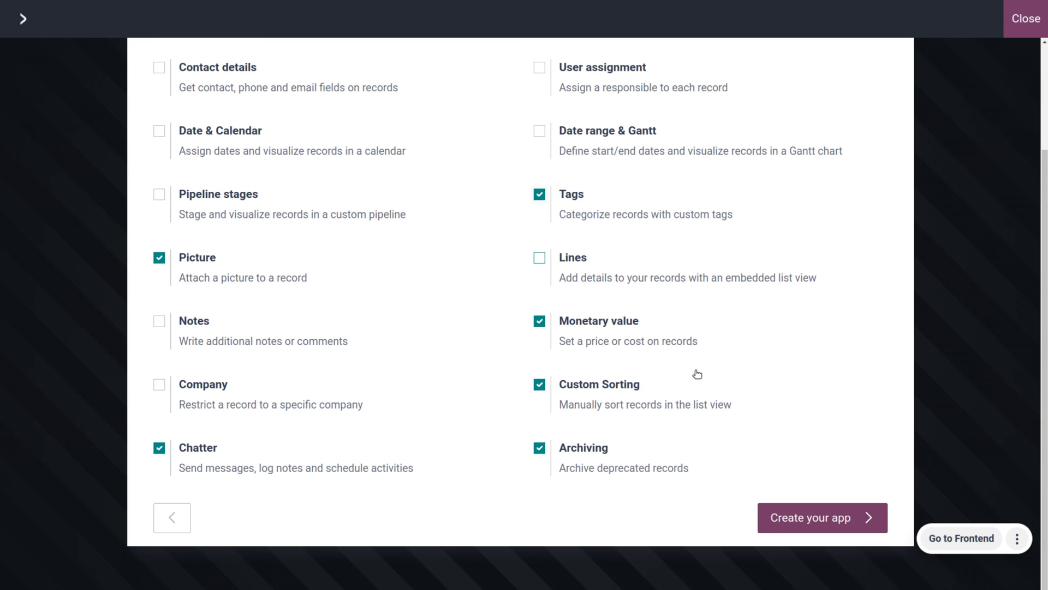
pyautogui.click(821, 524)
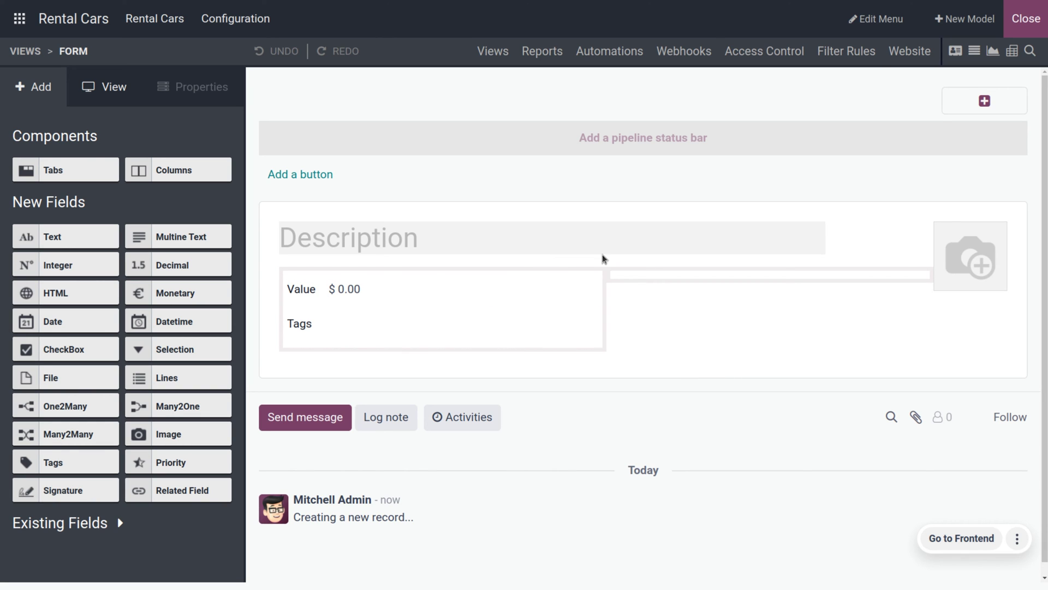
# Close Studio and launch Rental Cars from the home menu, showing its empty list
pyautogui.click(1021, 18)
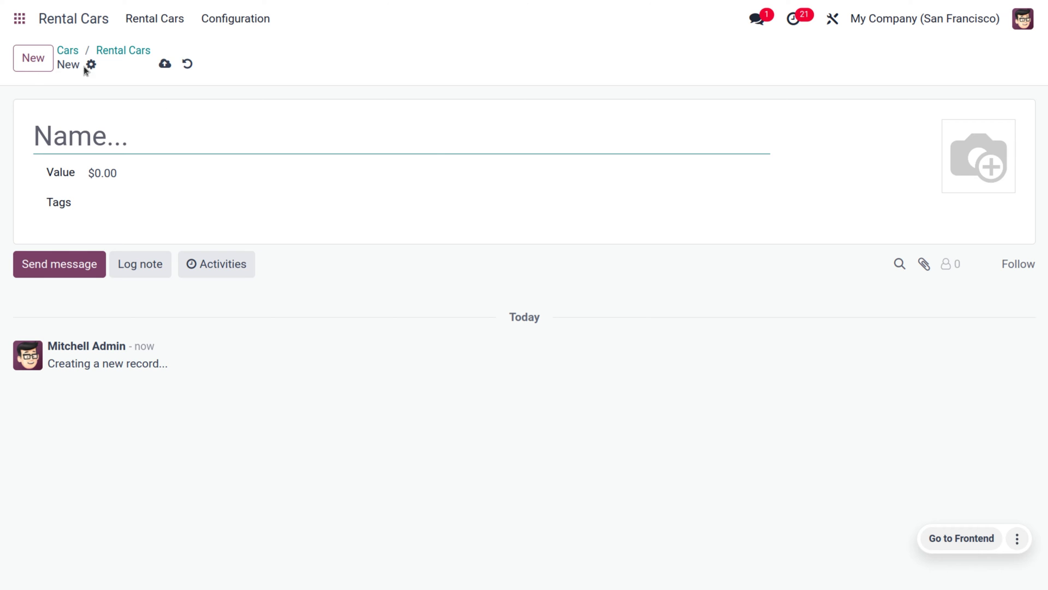
pyautogui.click(26, 25)
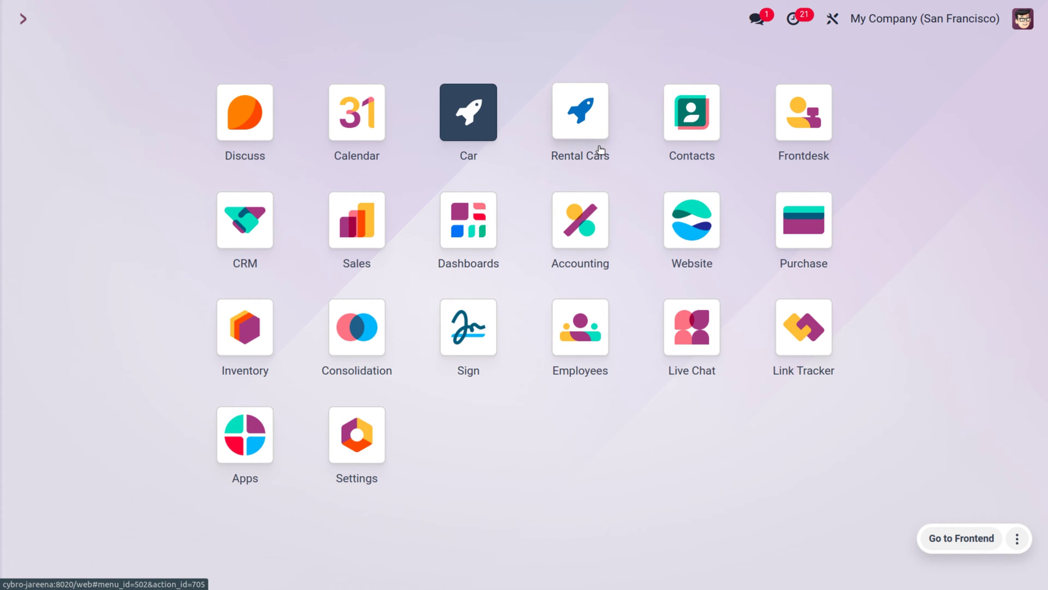
pyautogui.click(597, 122)
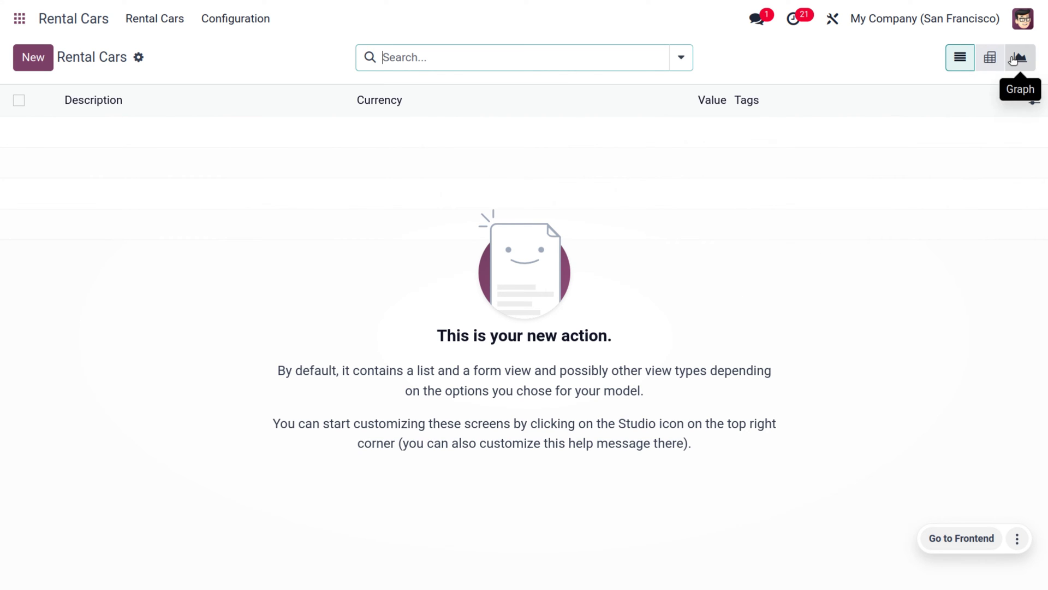
# Create a new car record named Hyundai with a value of 50000
pyautogui.click(33, 64)
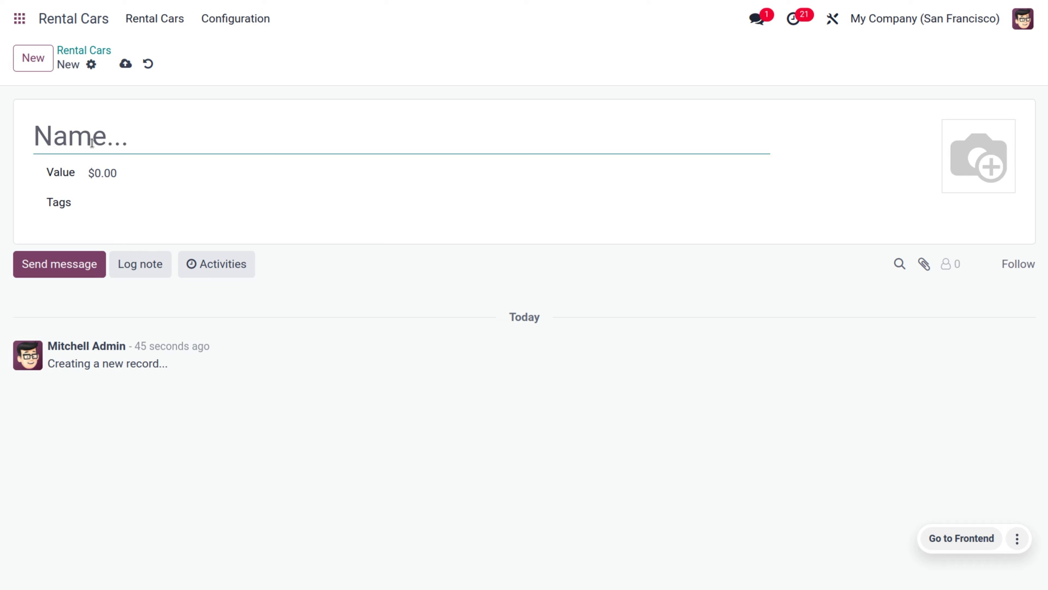
pyautogui.write('Hyundai')
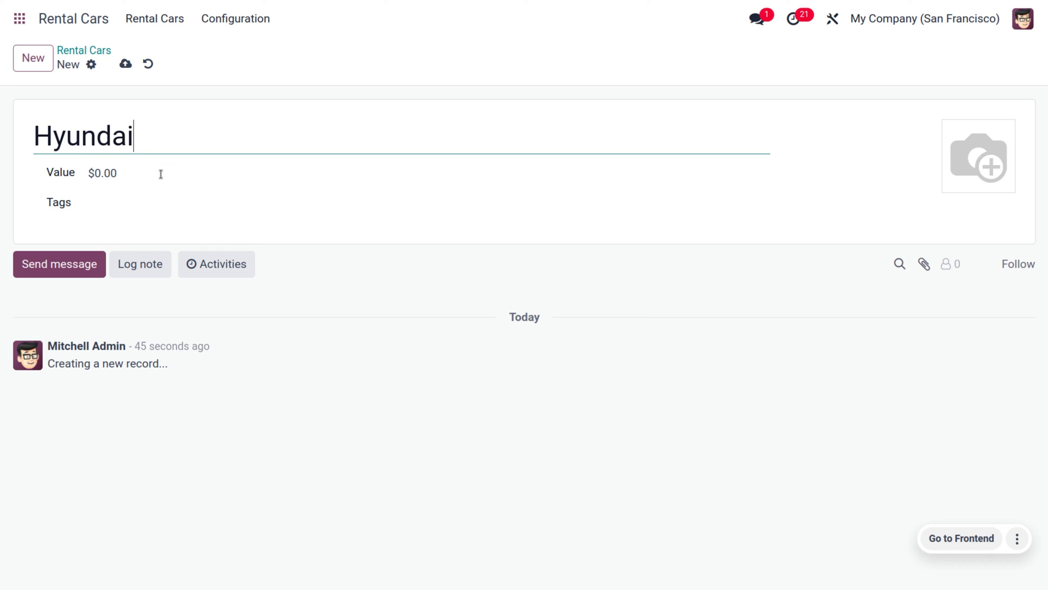
pyautogui.click(160, 174)
pyautogui.press('BackSpace')
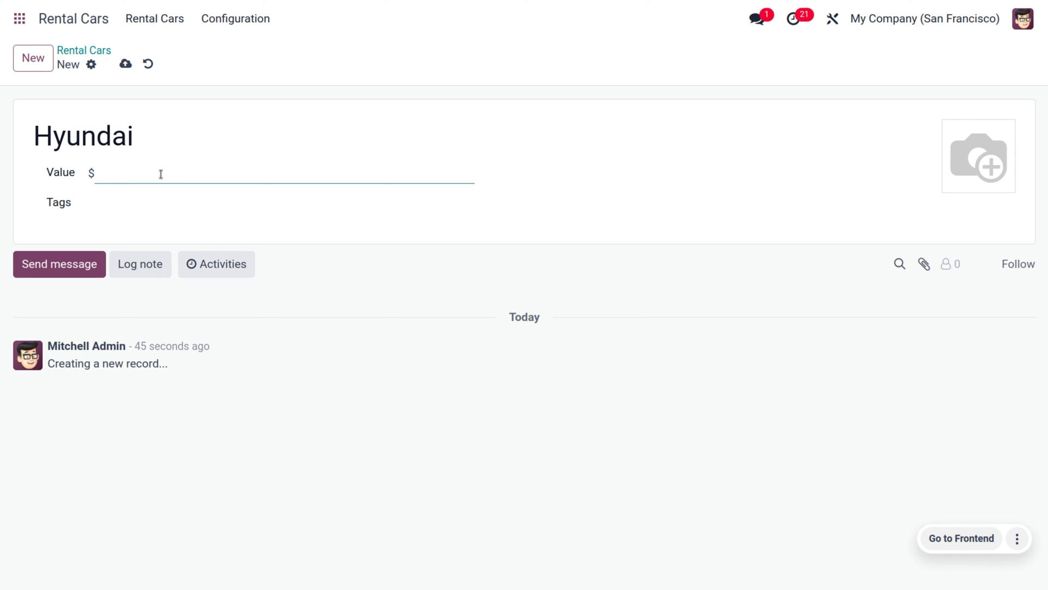
pyautogui.write('50000')
# Add the new tags automatic and desiel and bring up the image file chooser
pyautogui.click(192, 200)
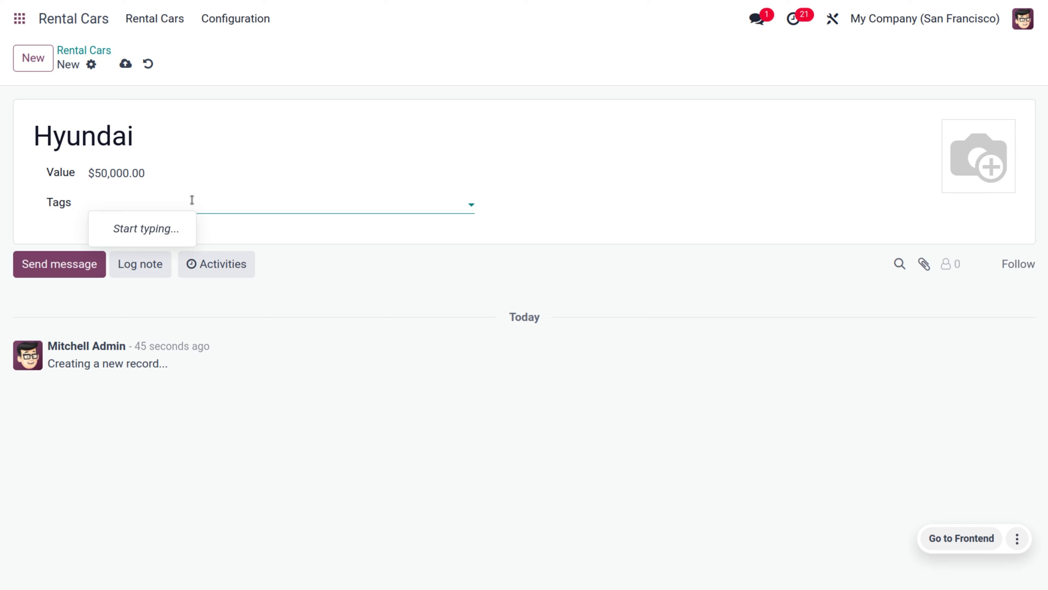
pyautogui.write('a')
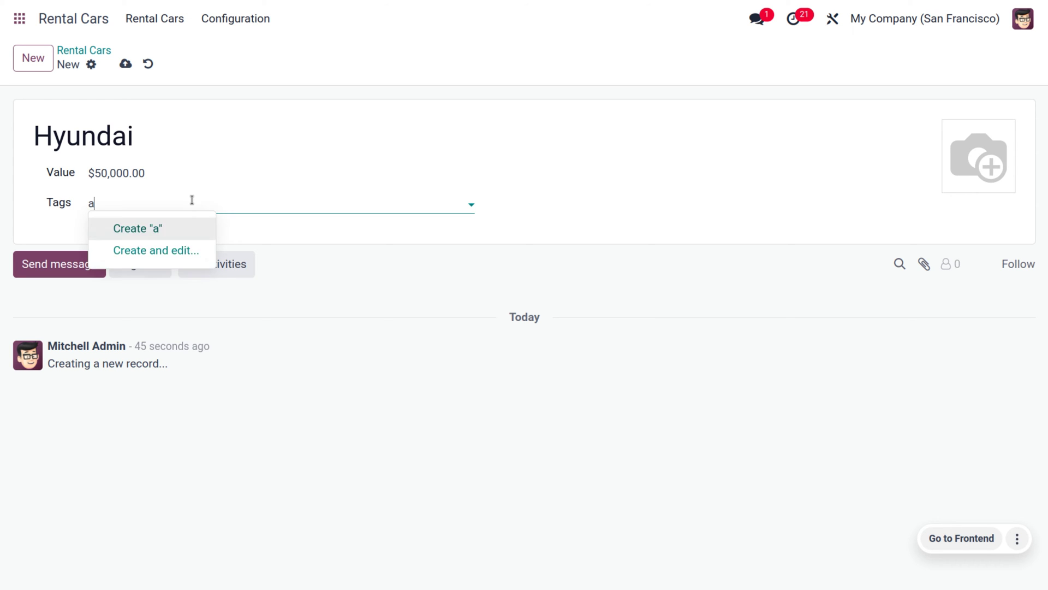
pyautogui.write('utomatic')
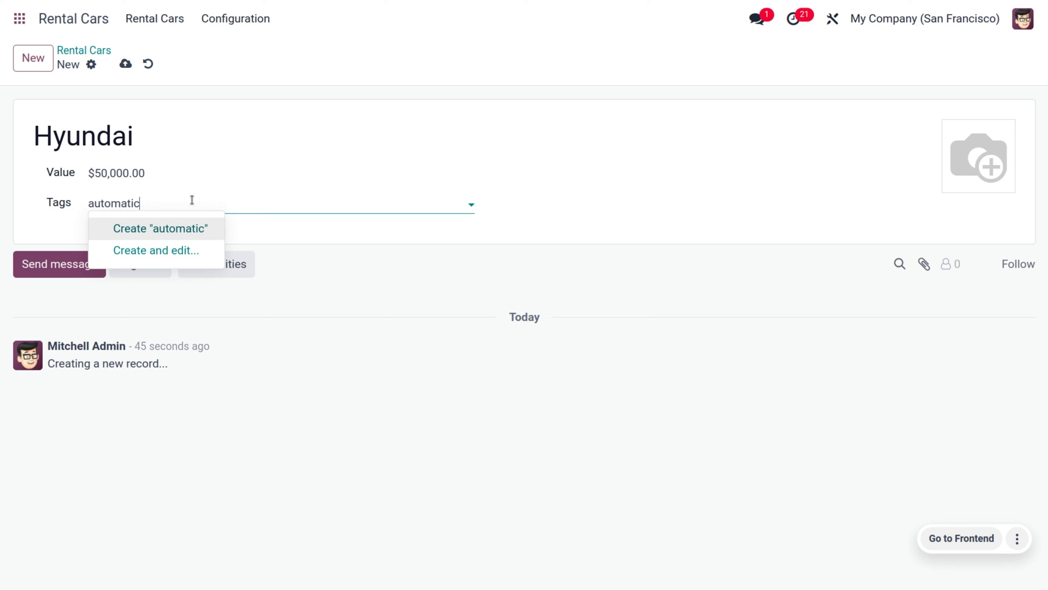
pyautogui.click(157, 229)
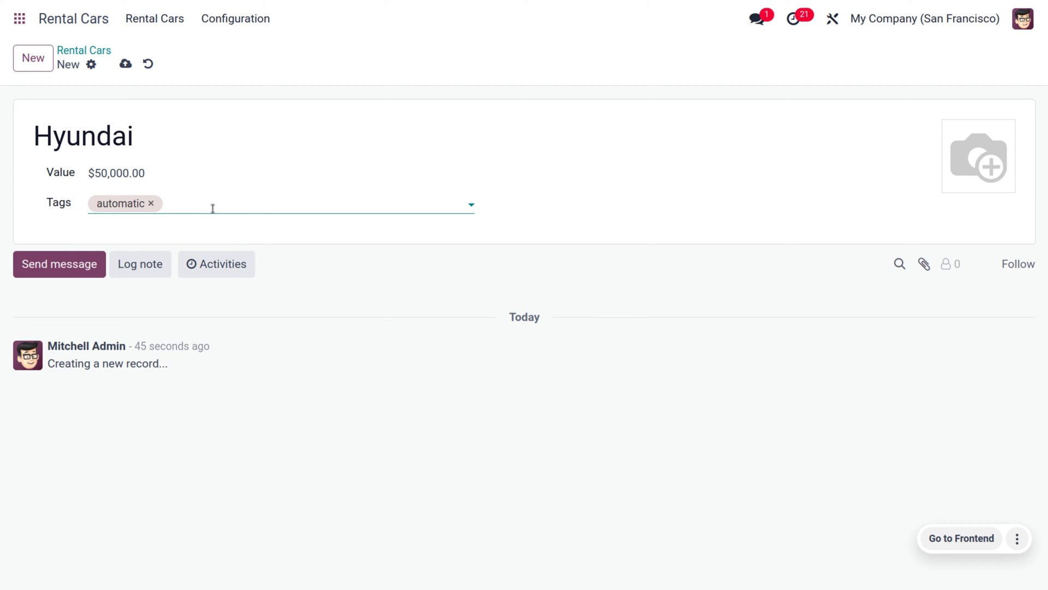
pyautogui.click(213, 208)
pyautogui.write('des')
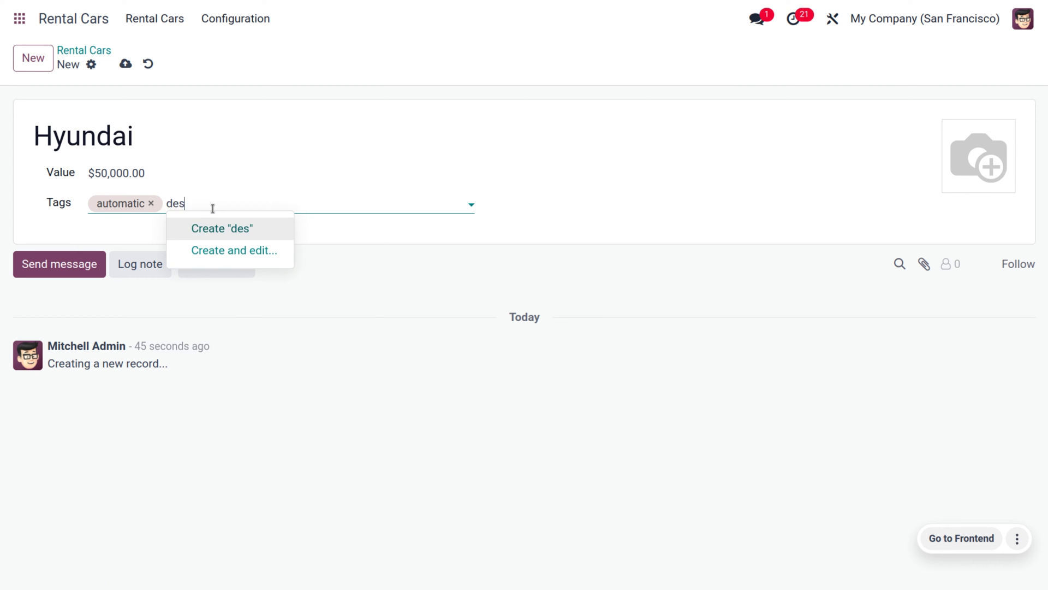
pyautogui.write('trol')
pyautogui.press('BackSpace')
pyautogui.press('BackSpace')
pyautogui.press('BackSpace')
pyautogui.press('BackSpace')
pyautogui.write('iel')
pyautogui.click(230, 228)
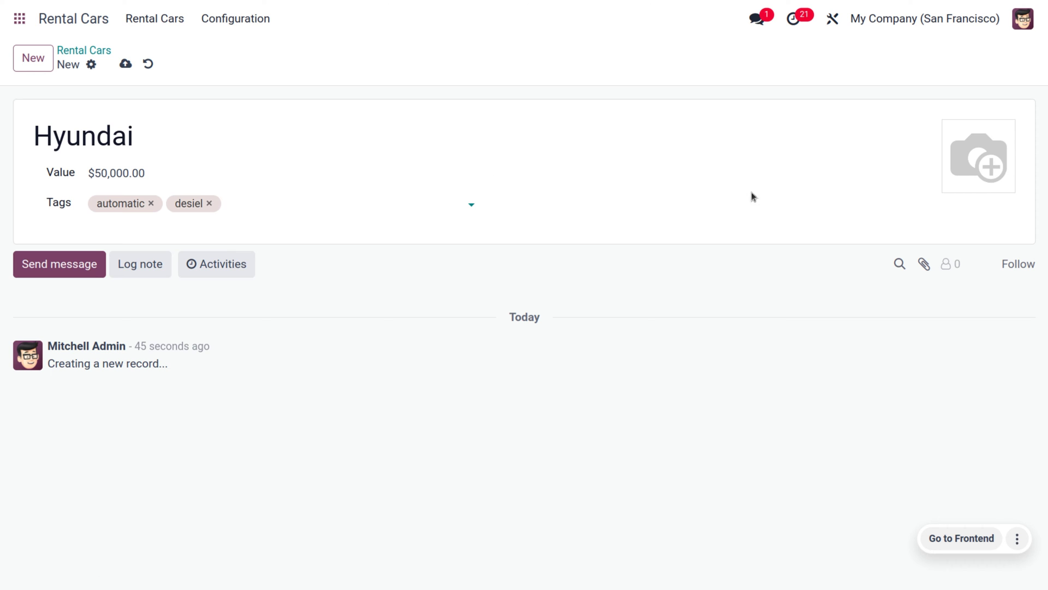
pyautogui.click(955, 179)
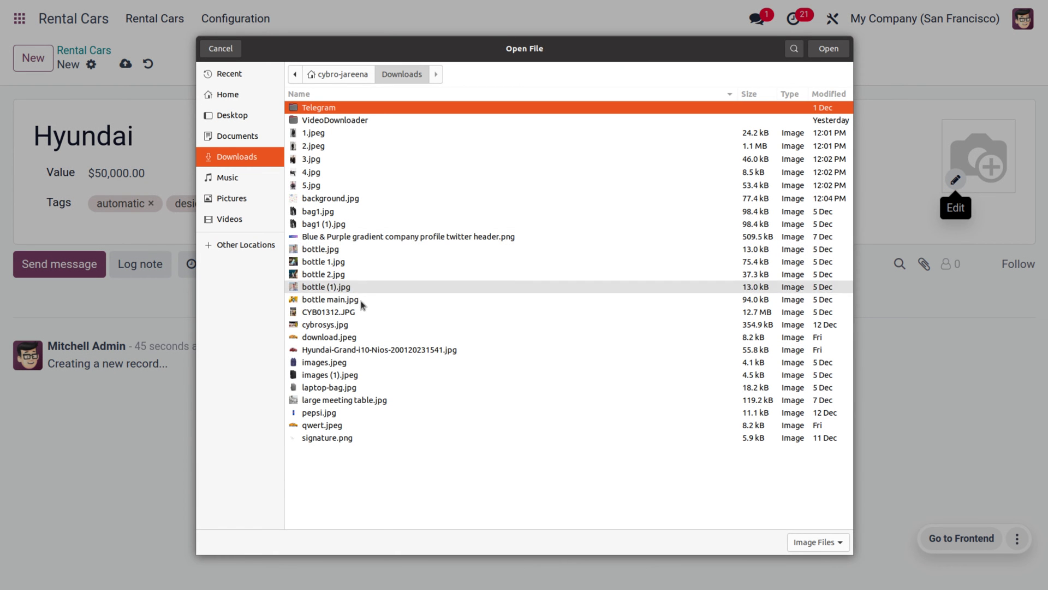
# Set the Hyundai Grand i10 Nios photo as the image, add tag grand, and save
pyautogui.click(375, 350)
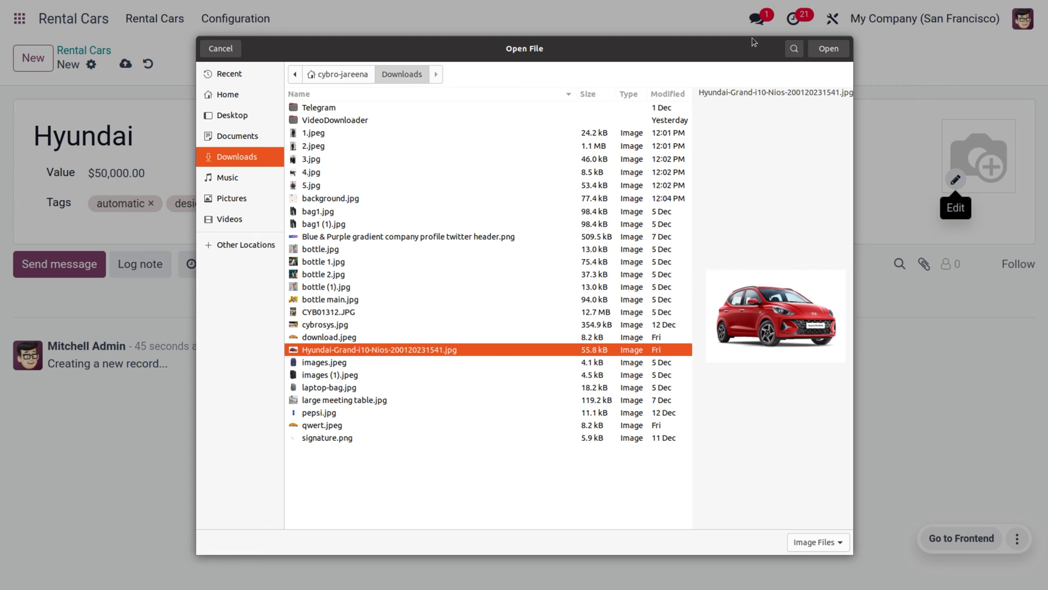
pyautogui.click(827, 49)
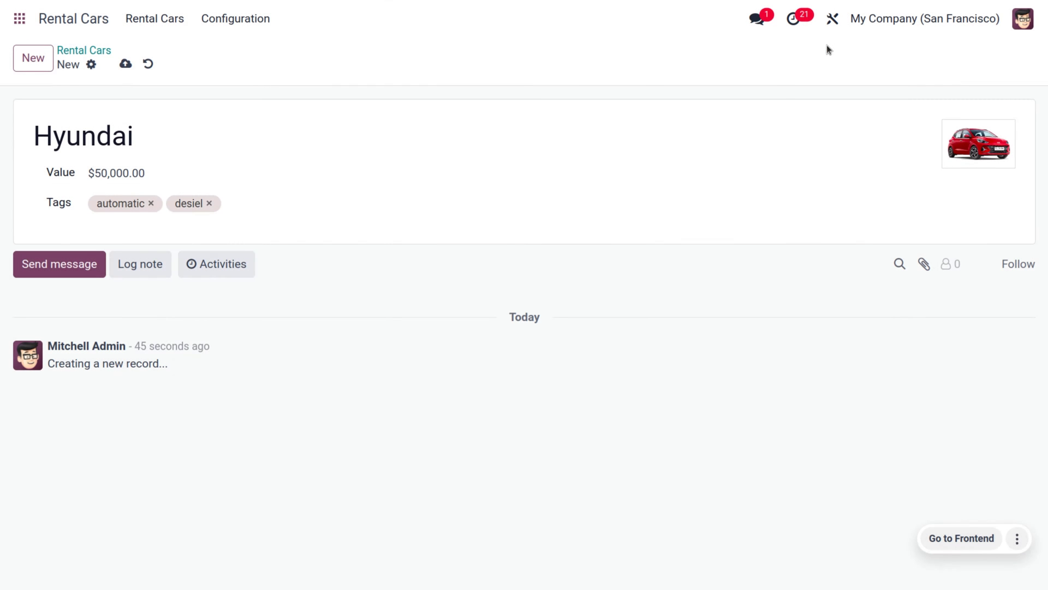
pyautogui.click(265, 199)
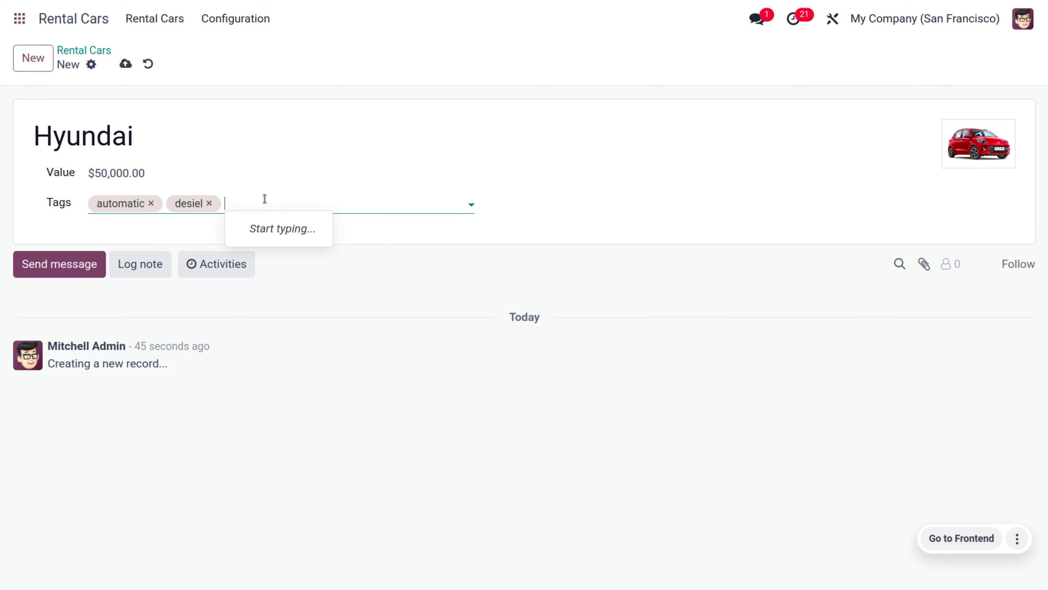
pyautogui.write('gra')
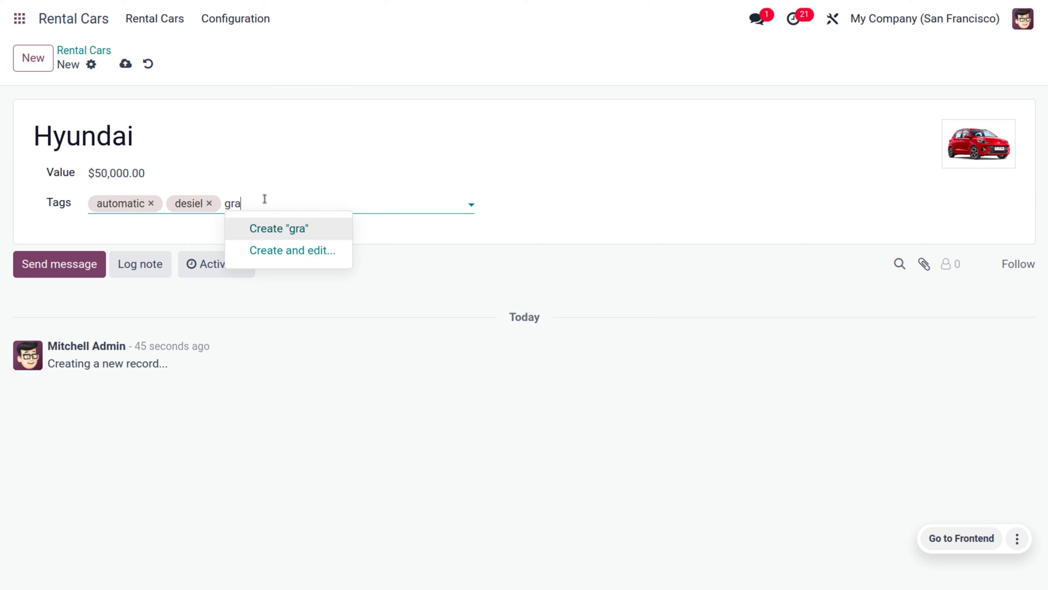
pyautogui.write('nd')
pyautogui.click(271, 229)
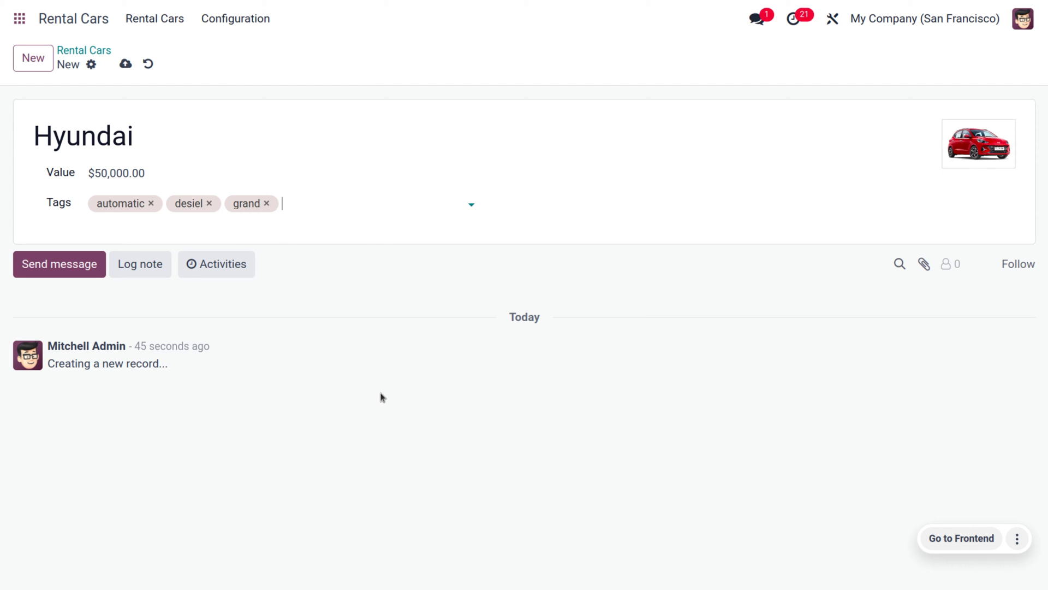
pyautogui.click(126, 64)
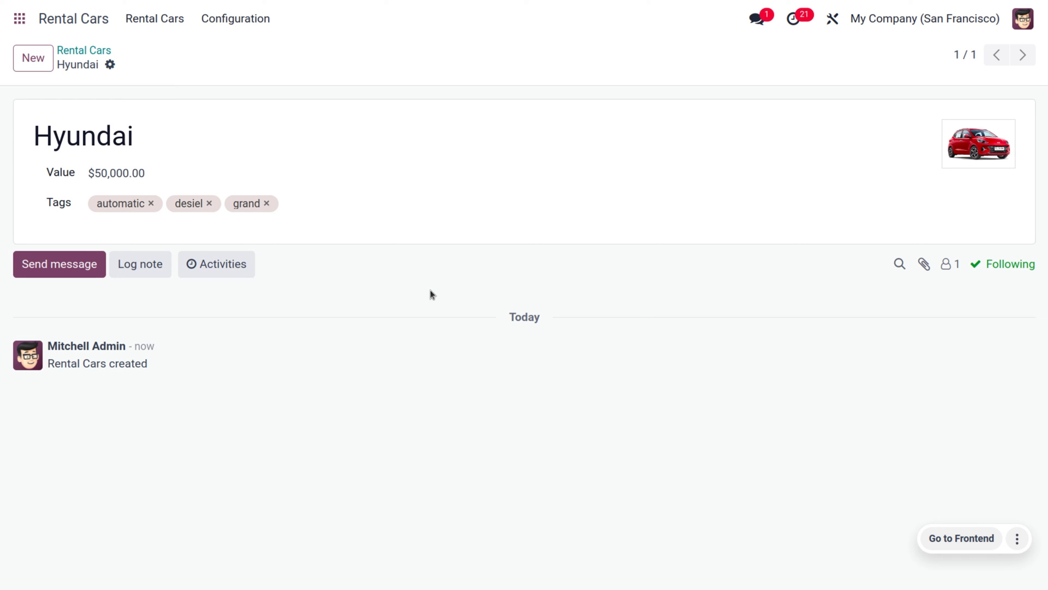
# Create a 'rental cars' website listing for All Websites at /model/rental-cars
pyautogui.click(832, 20)
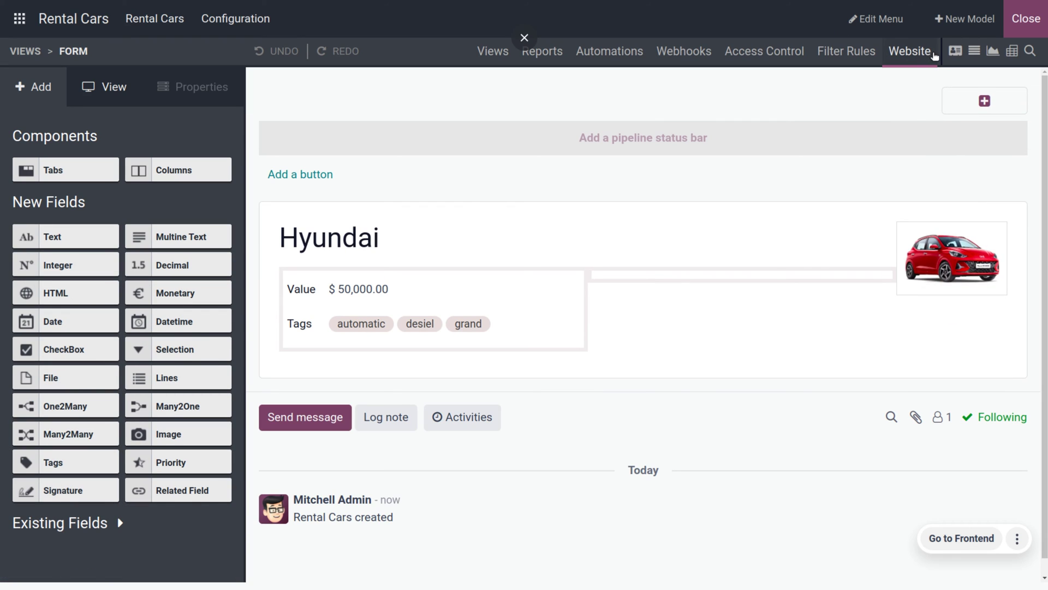
pyautogui.click(921, 55)
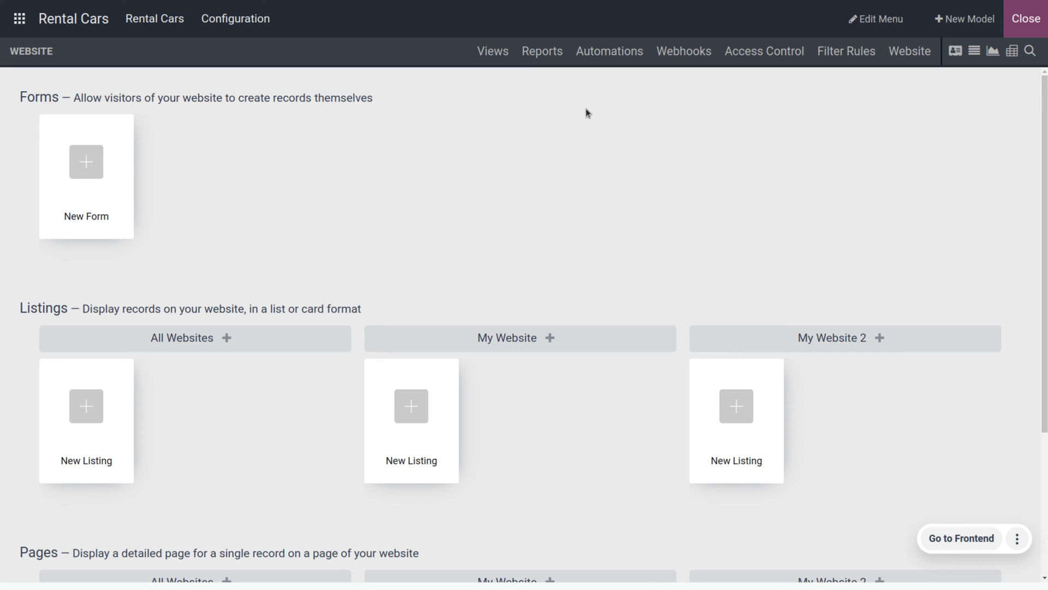
pyautogui.scroll(-3, 482, 139)
pyautogui.scroll(3, 483, 141)
pyautogui.click(94, 405)
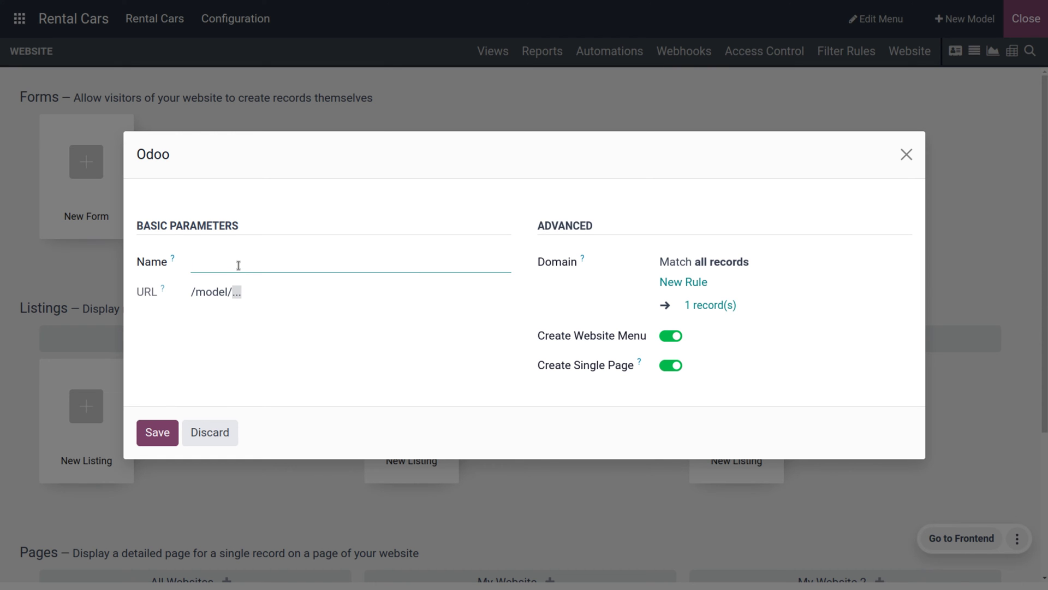
pyautogui.write('re')
pyautogui.write('ntak')
pyautogui.write('cars')
pyautogui.click(304, 337)
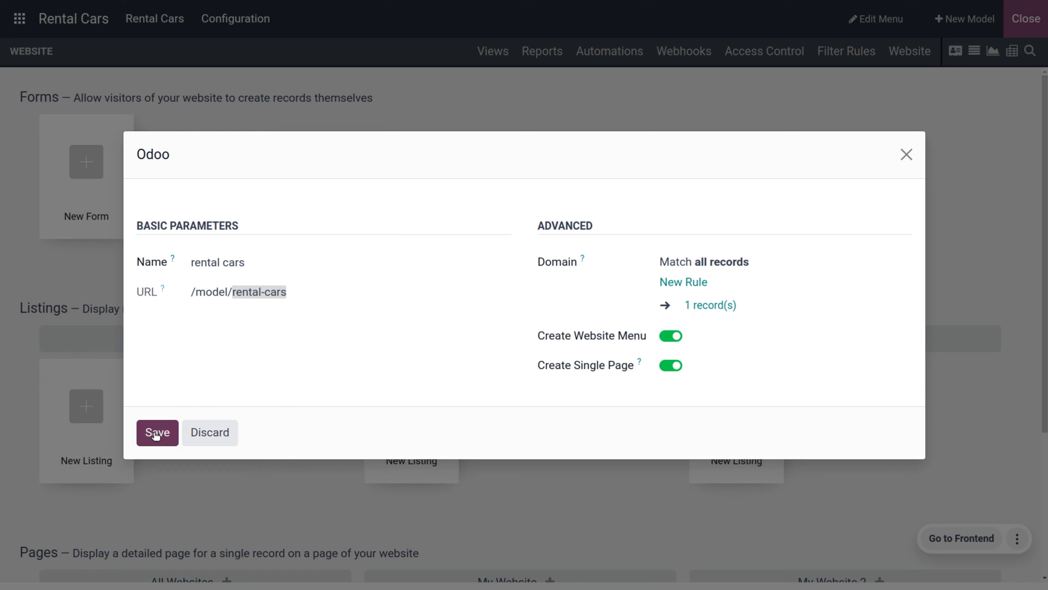
pyautogui.click(158, 433)
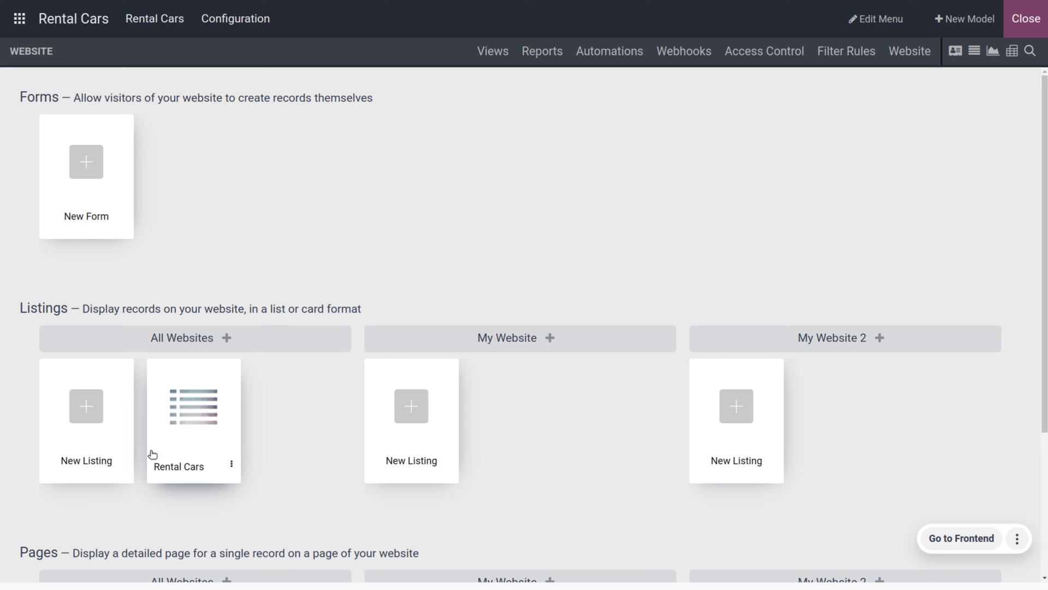
# Open the rental cars listing page, check its layout options, and save it
pyautogui.click(200, 423)
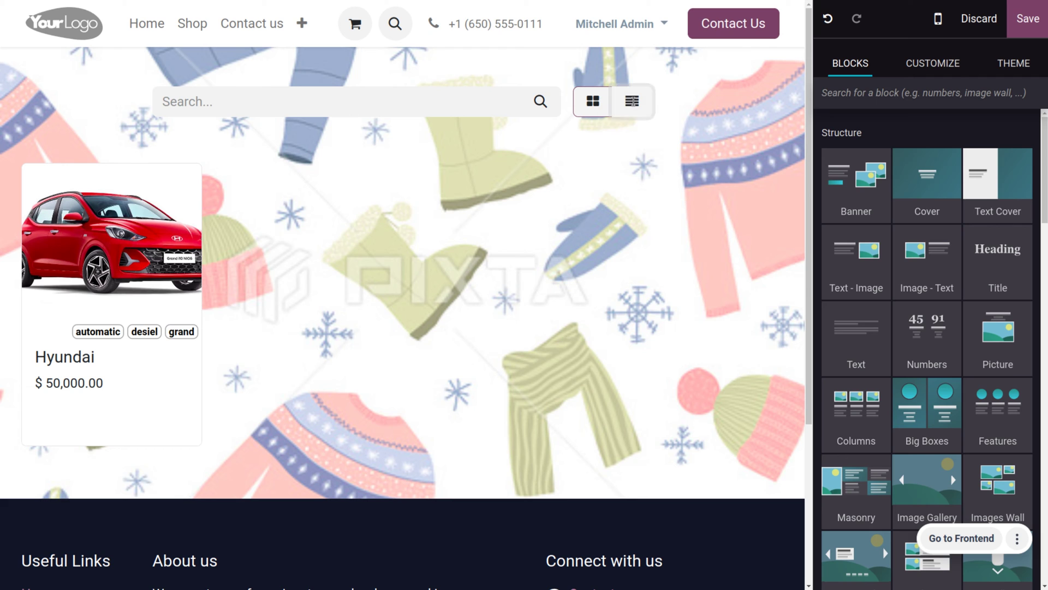
pyautogui.click(632, 102)
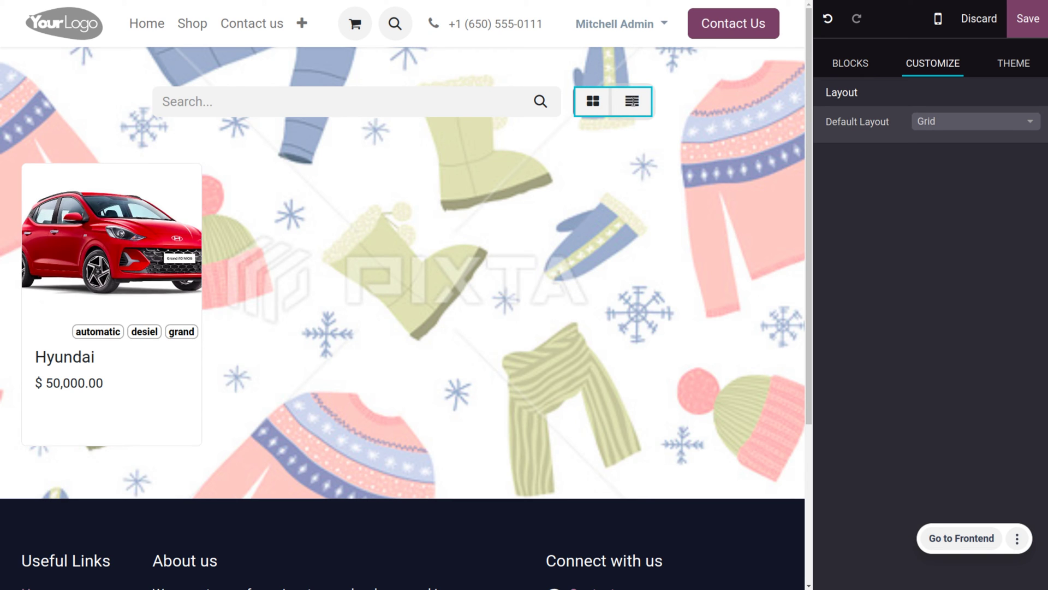
pyautogui.click(1028, 18)
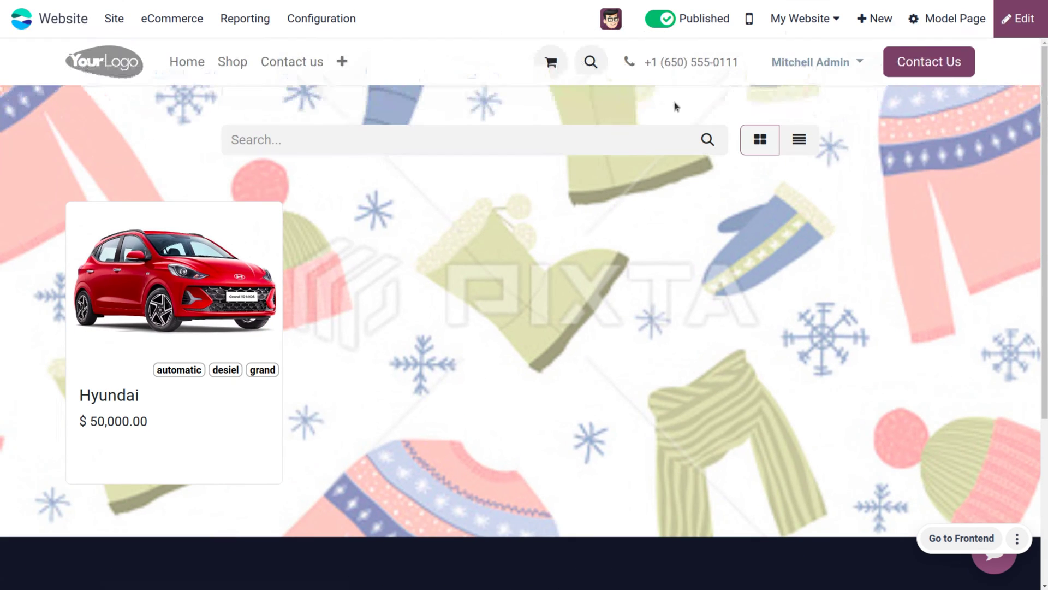
# Switch the listing to list view and open the Hyundai detail page in the editor's Theme tab
pyautogui.click(799, 139)
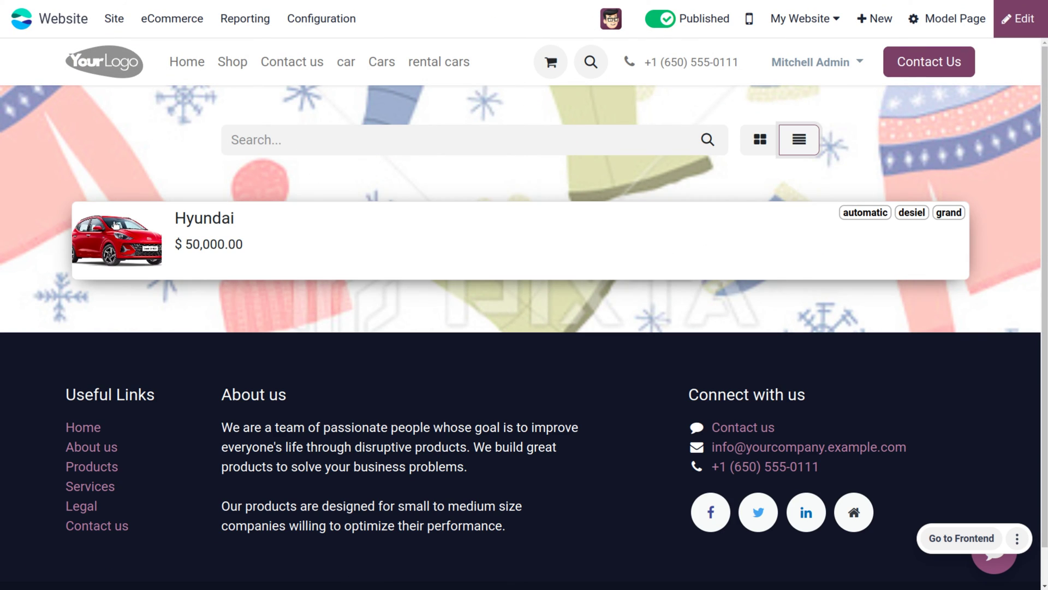
pyautogui.click(97, 230)
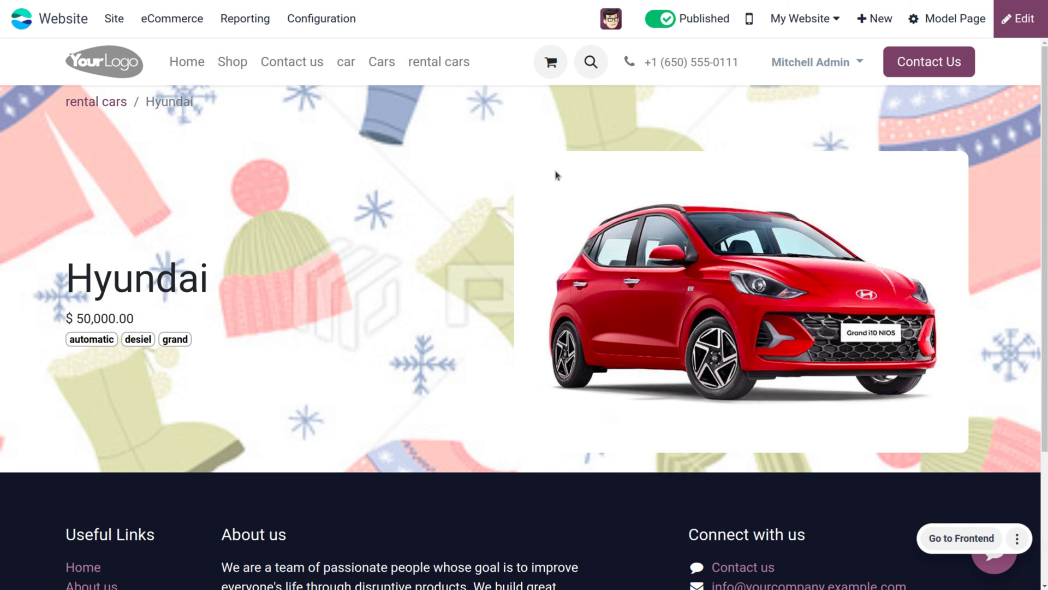
pyautogui.click(1021, 18)
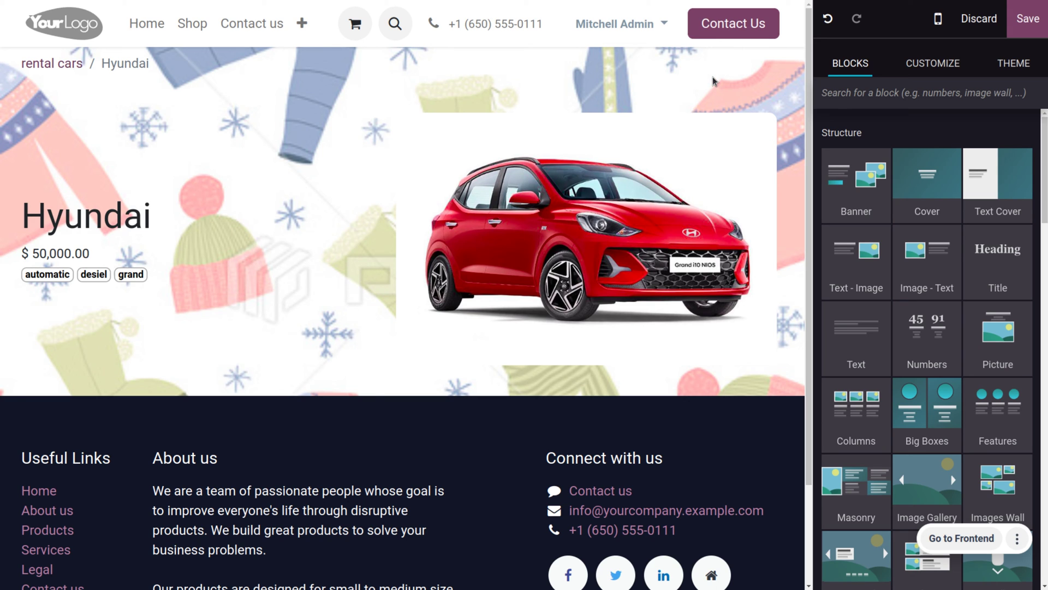
pyautogui.click(1035, 60)
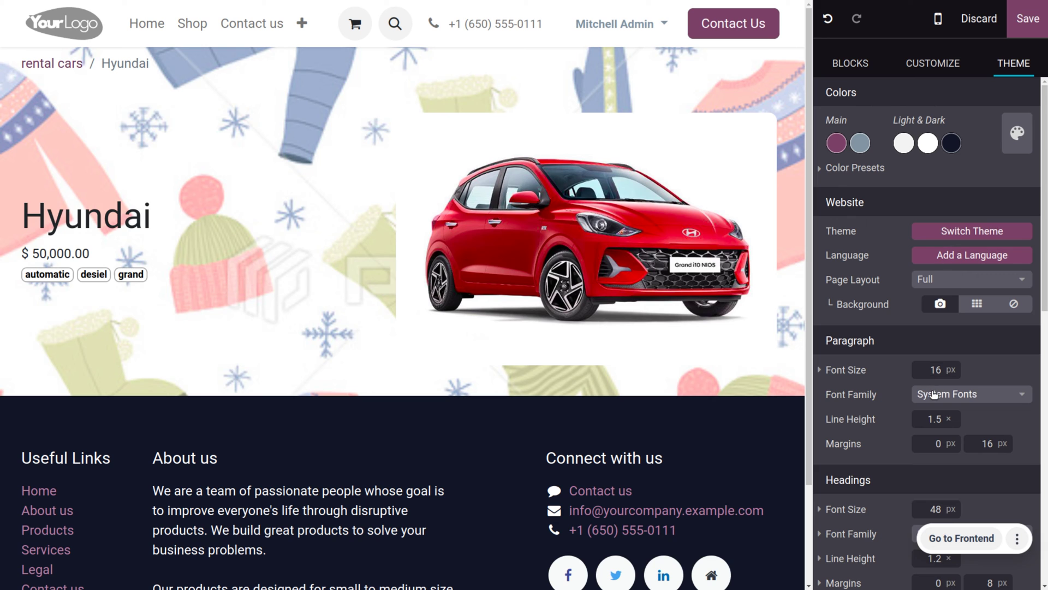
# Place a three-feature Features block below the Hyundai details
pyautogui.scroll(-10, 886, 380)
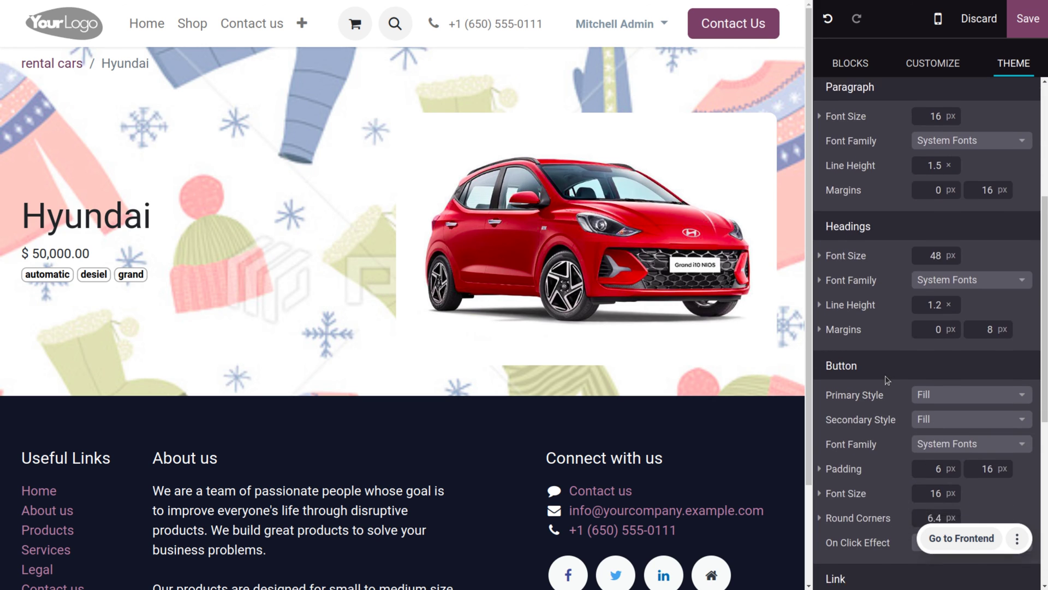
pyautogui.scroll(5, 887, 380)
pyautogui.scroll(6, 887, 380)
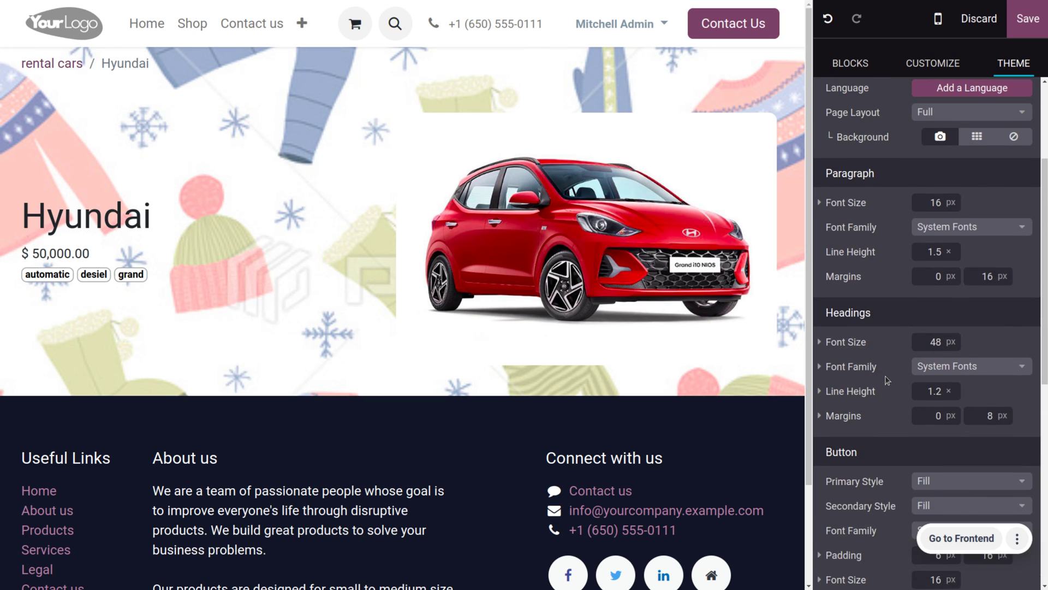
pyautogui.scroll(1, 886, 381)
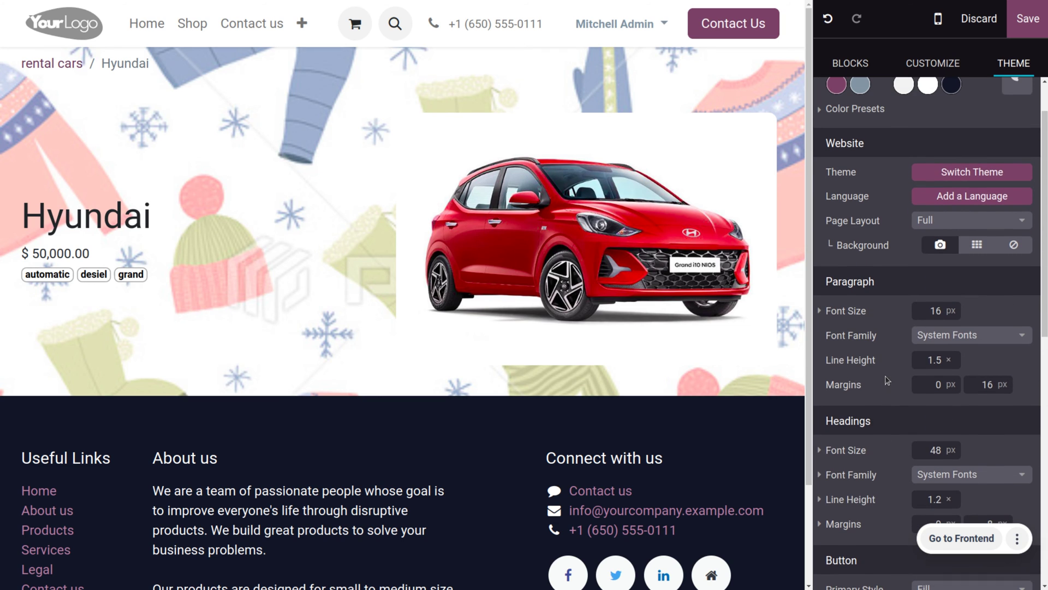
pyautogui.click(839, 71)
pyautogui.scroll(-3, 942, 350)
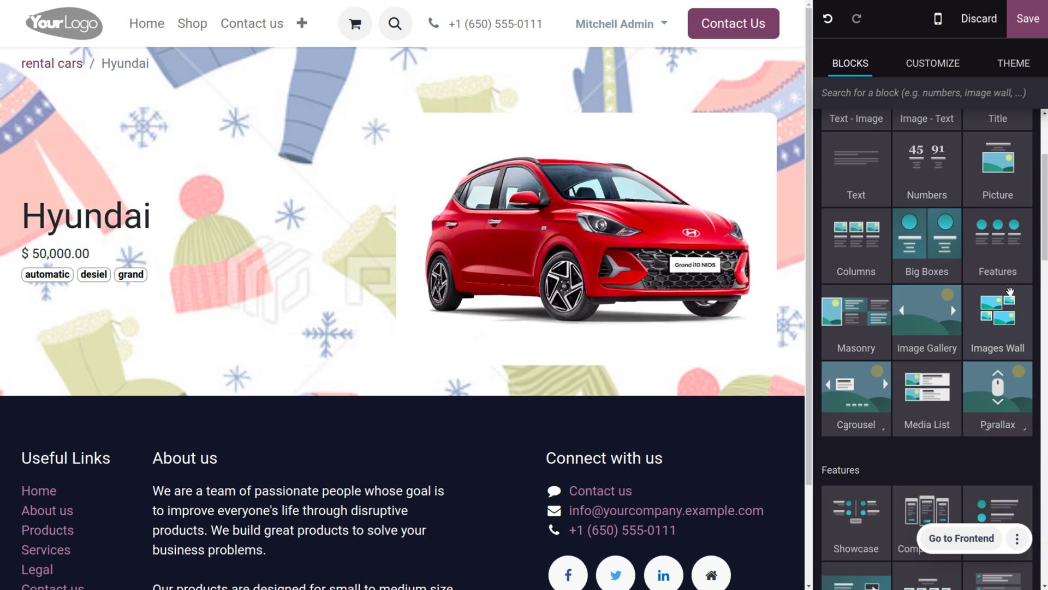
pyautogui.moveTo(1012, 249); pyautogui.dragTo(403, 416)
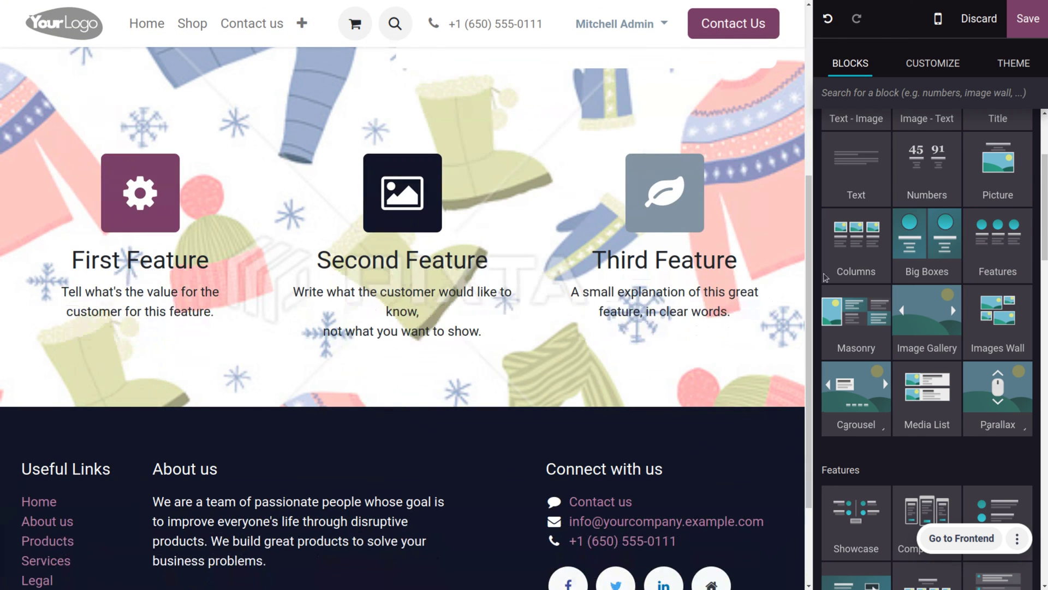
# Add a Social Media icons block beneath the features section
pyautogui.scroll(-2, 940, 391)
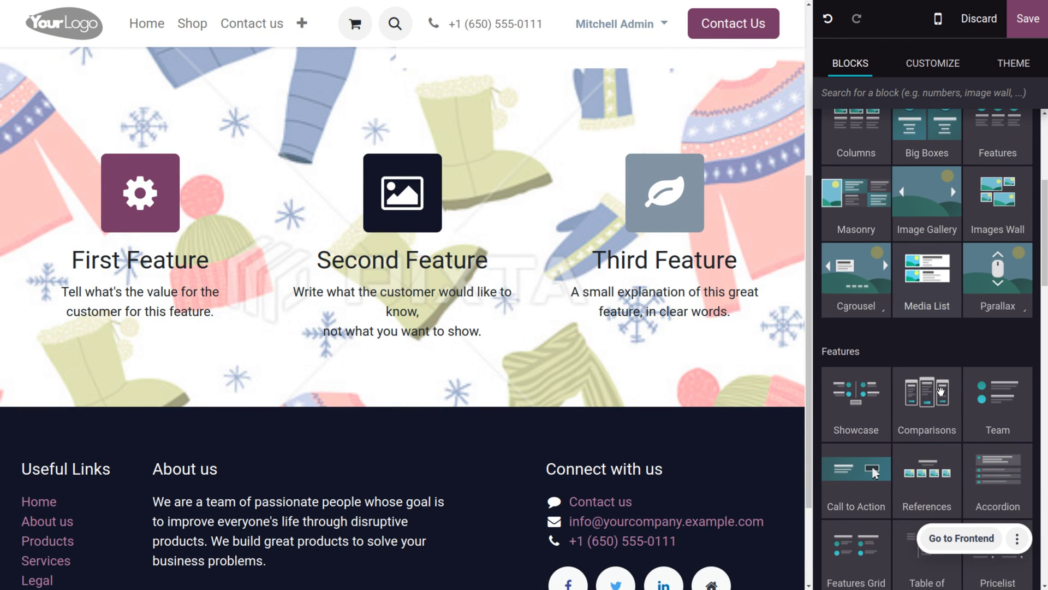
pyautogui.scroll(-5, 940, 391)
pyautogui.scroll(-4, 940, 392)
pyautogui.scroll(-7, 941, 391)
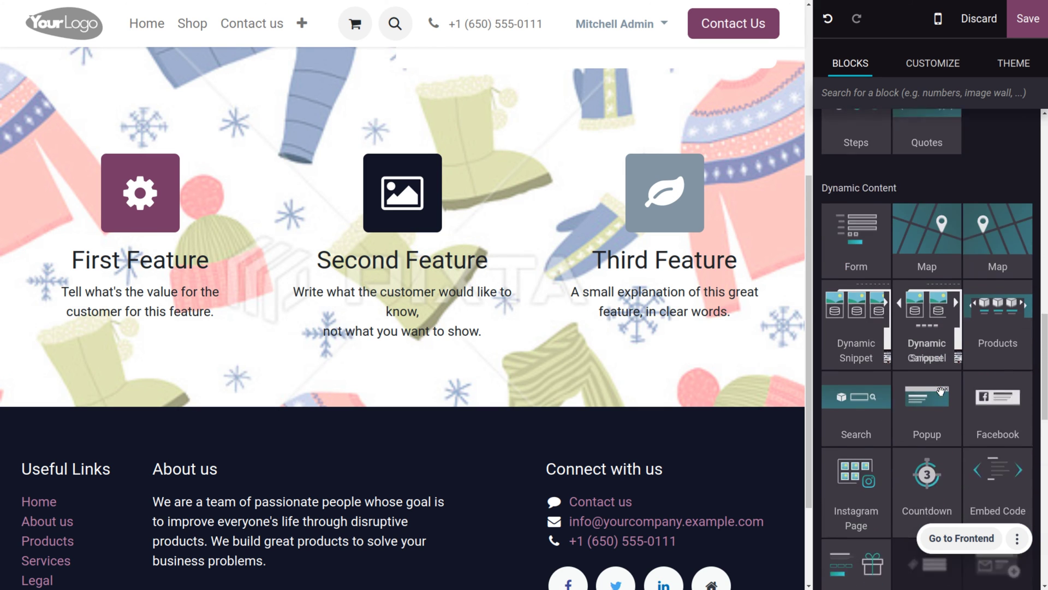
pyautogui.scroll(-6, 941, 391)
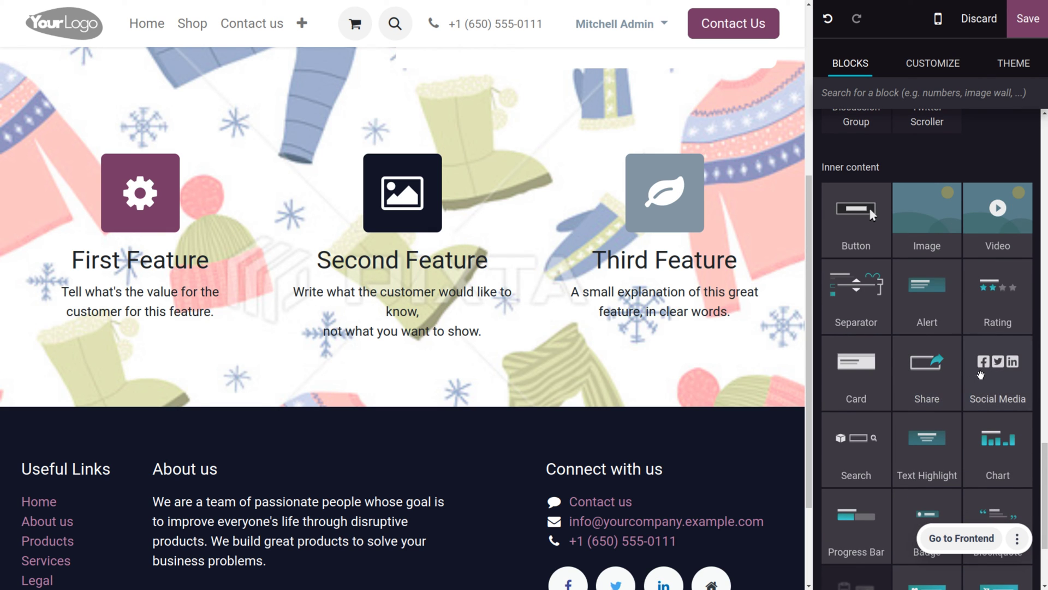
pyautogui.moveTo(986, 379); pyautogui.dragTo(353, 410)
pyautogui.scroll(-3, 353, 410)
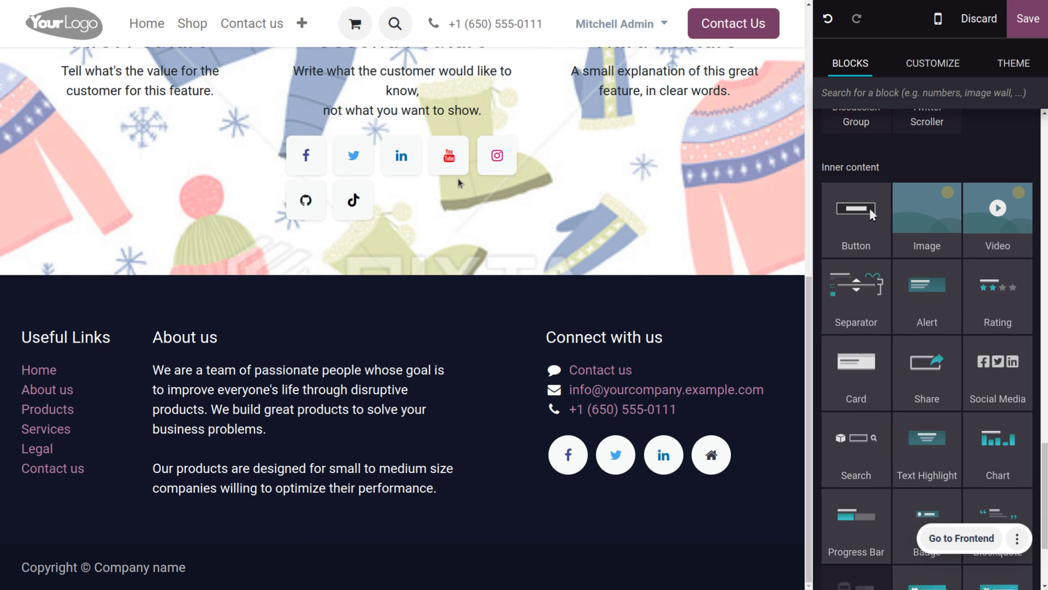
pyautogui.scroll(8, 458, 183)
pyautogui.scroll(-7, 458, 179)
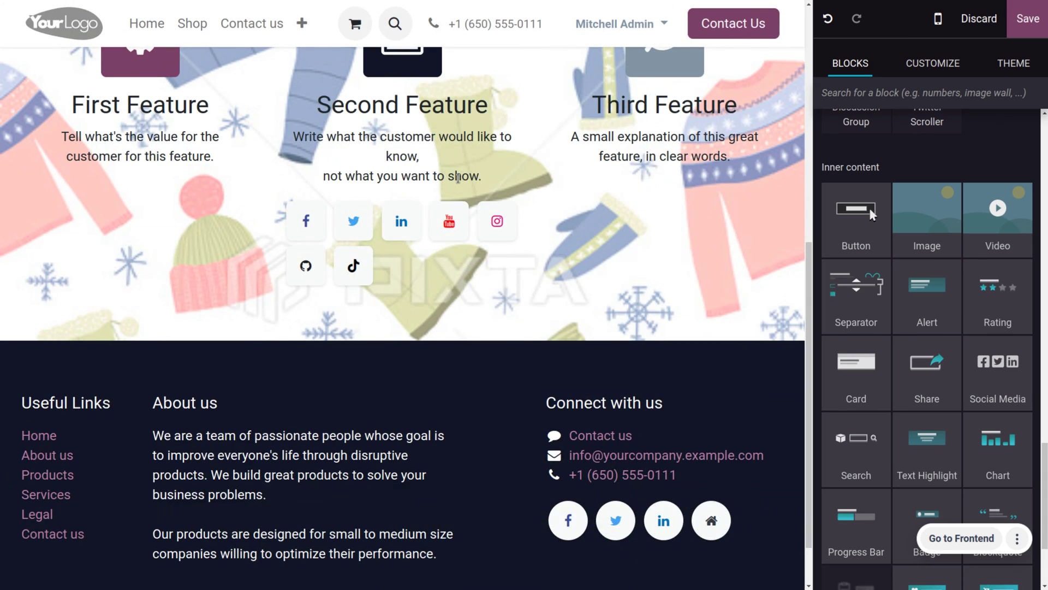
pyautogui.scroll(4, 458, 177)
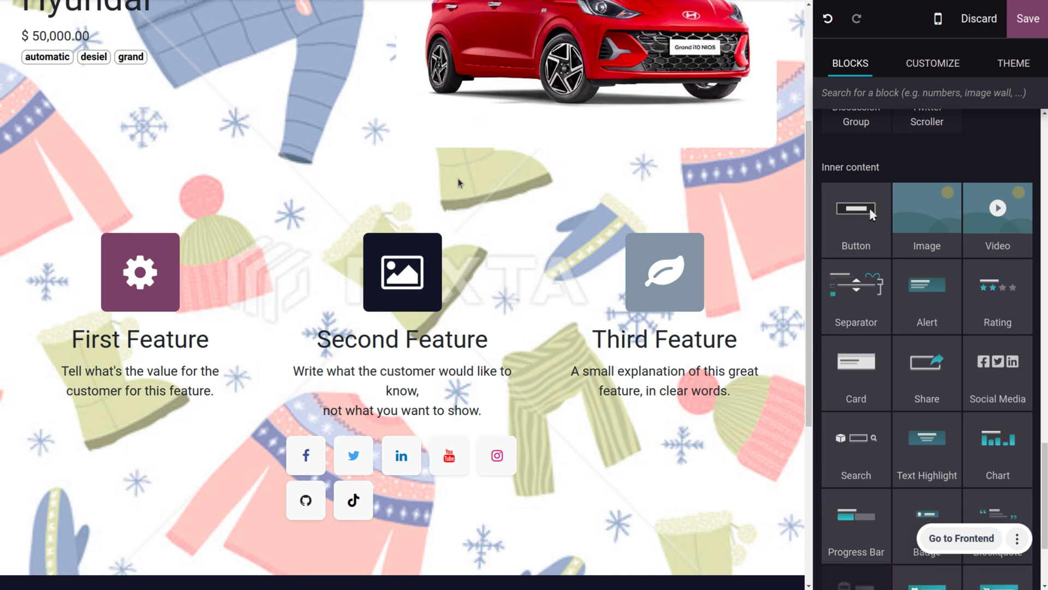
pyautogui.scroll(4, 458, 183)
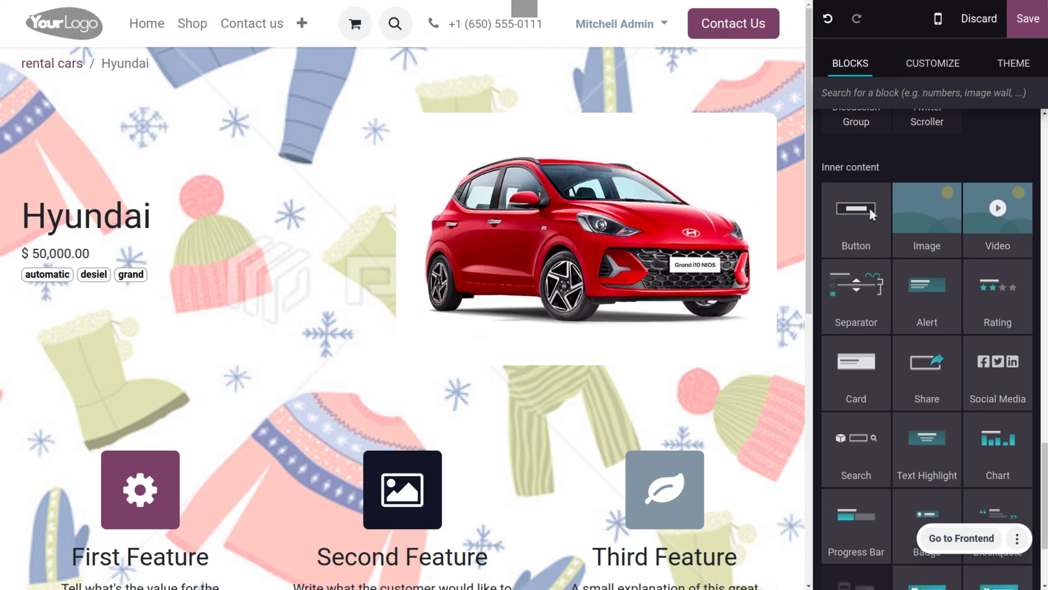
# Save the Hyundai page, review the Model Page settings and Menus, then return to the app grid
pyautogui.click(1037, 19)
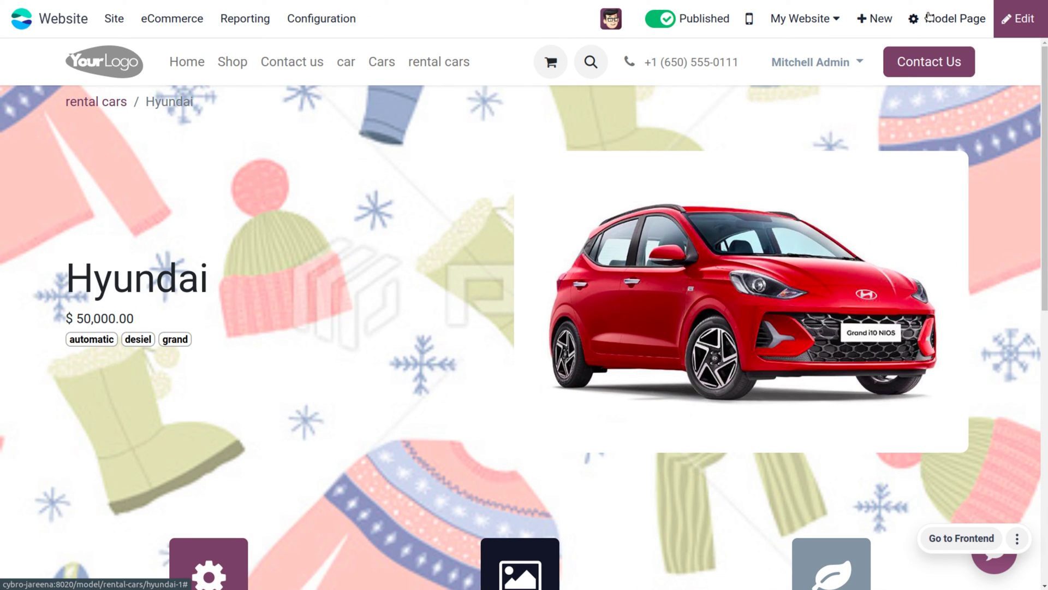
pyautogui.click(928, 17)
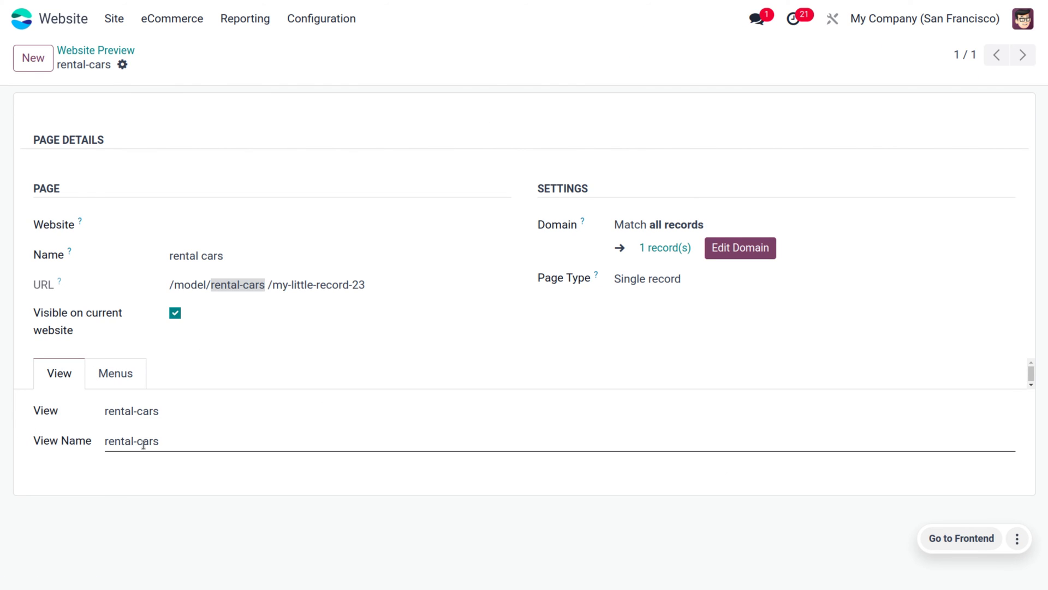
pyautogui.click(120, 379)
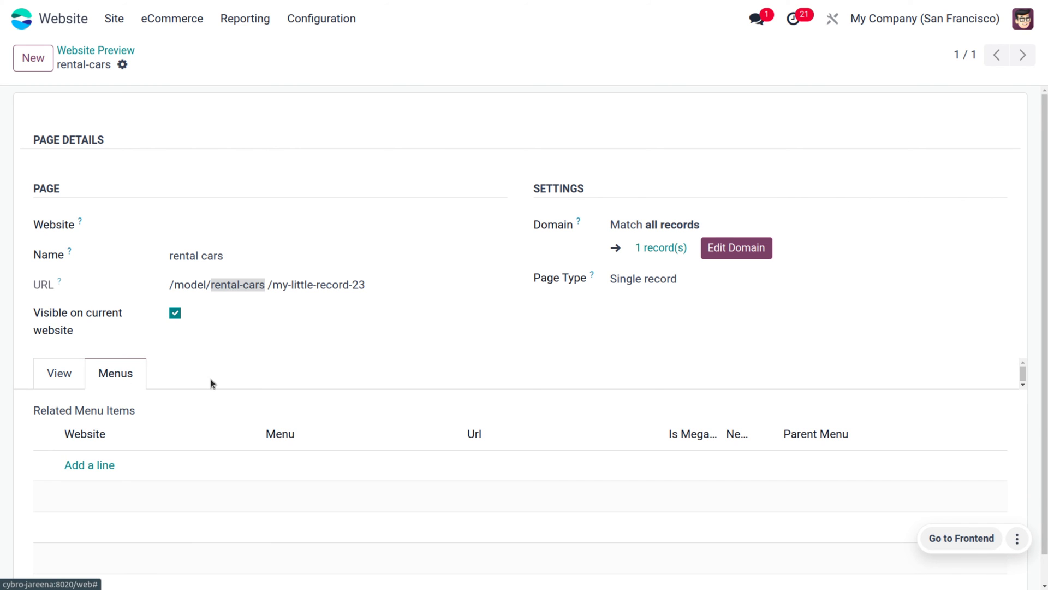
pyautogui.click(22, 21)
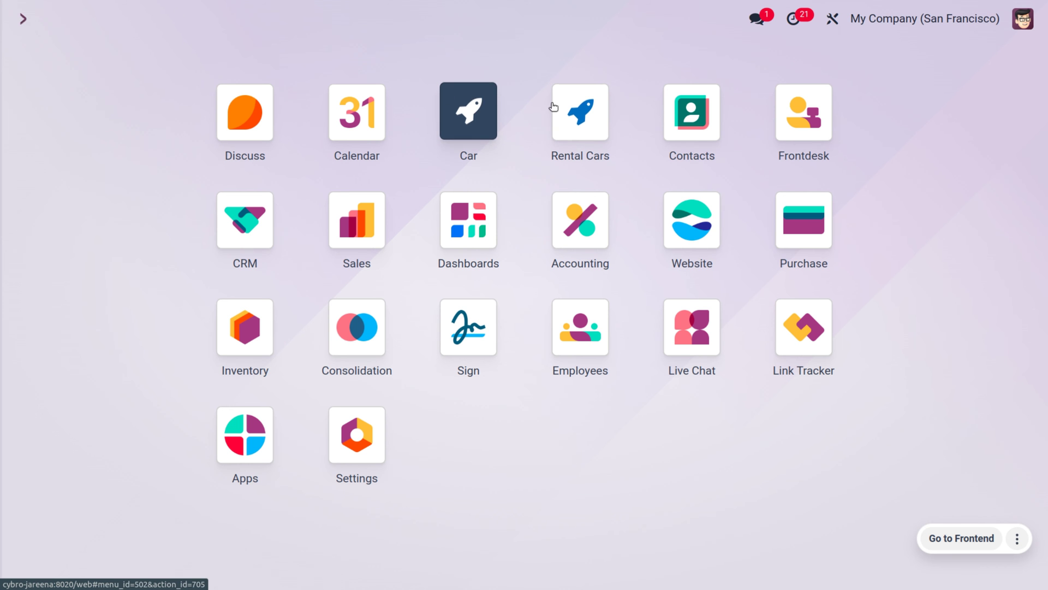
# Open the Hyundai record in the Rental Cars app and switch its form into Studio editing
pyautogui.click(557, 106)
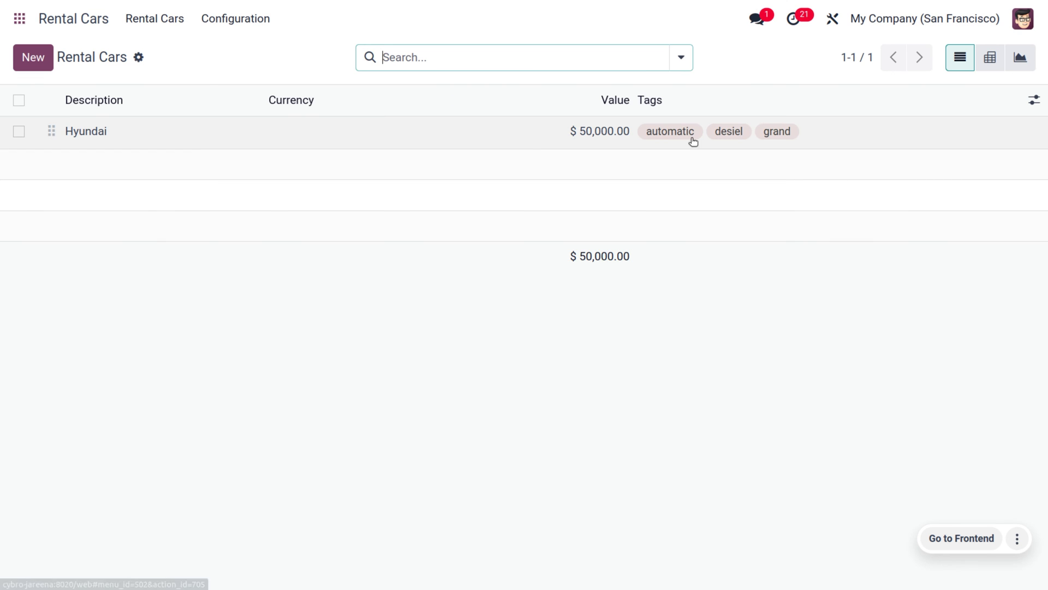
pyautogui.click(458, 133)
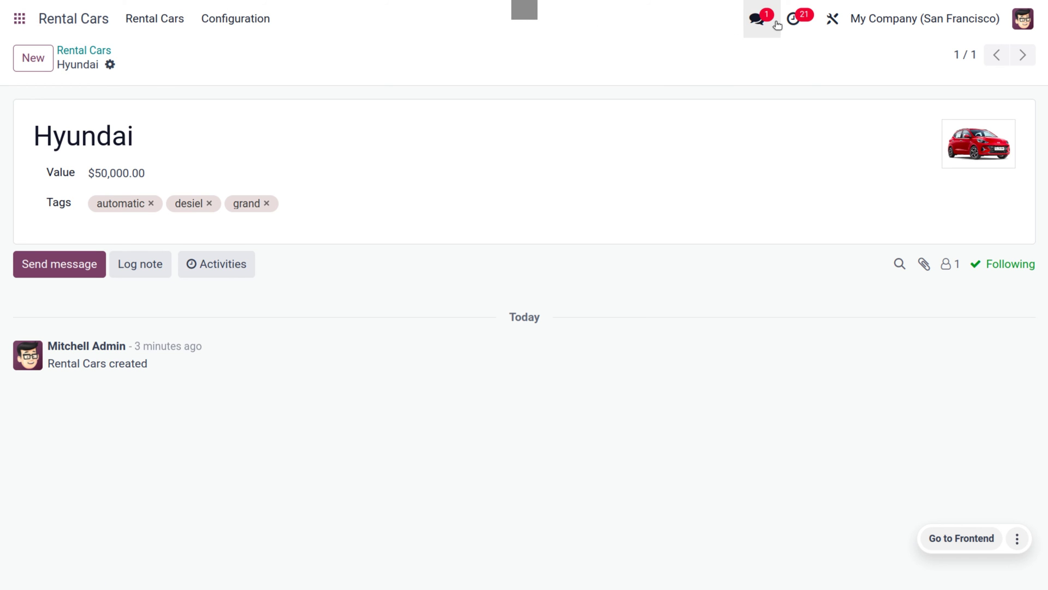
pyautogui.click(830, 21)
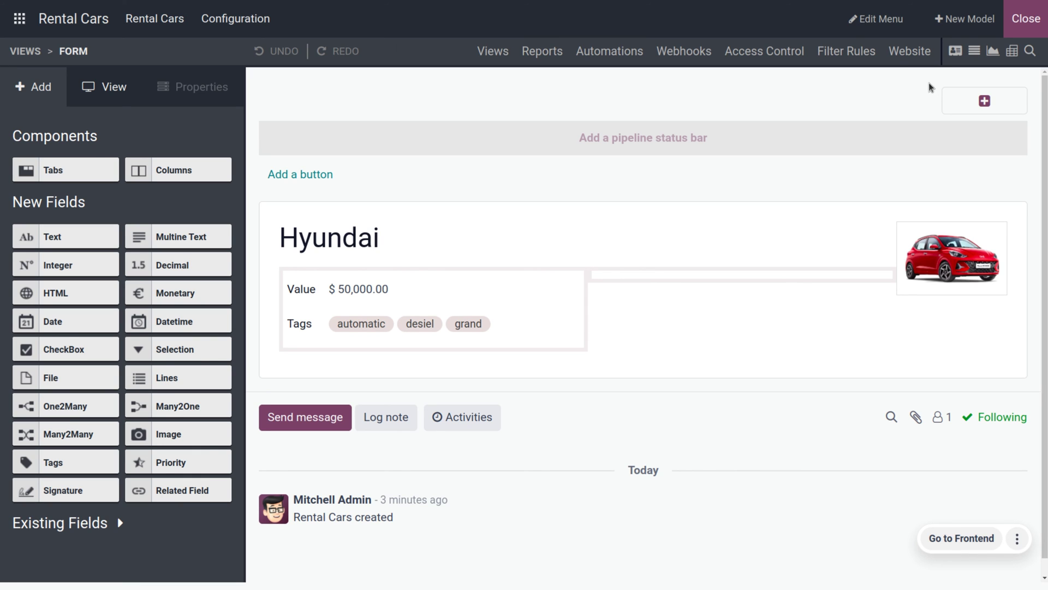
# From Studio's Website options, create a new website form for Rental Cars records
pyautogui.click(929, 62)
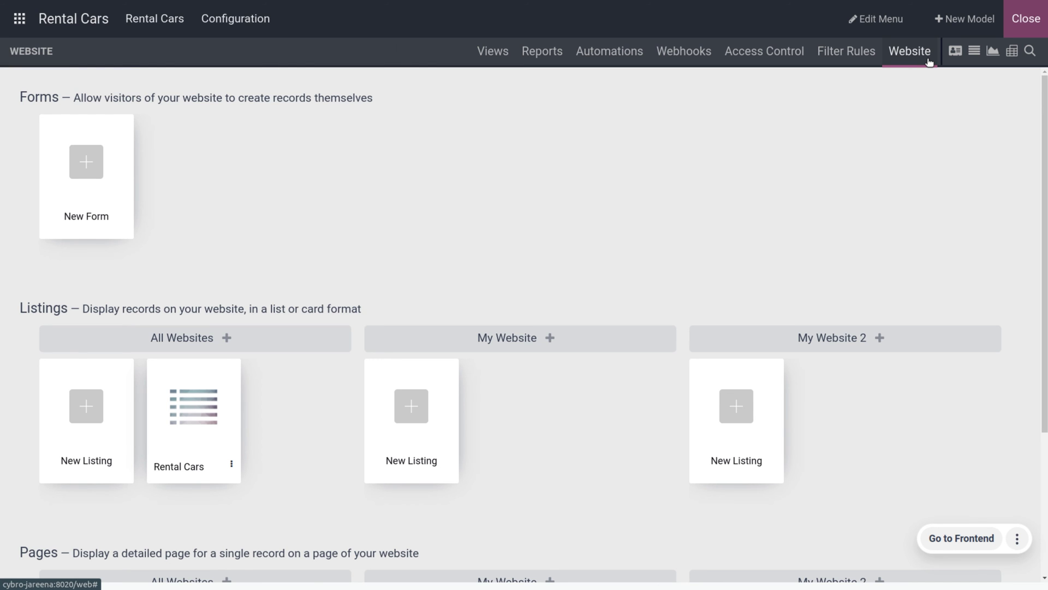
pyautogui.click(81, 162)
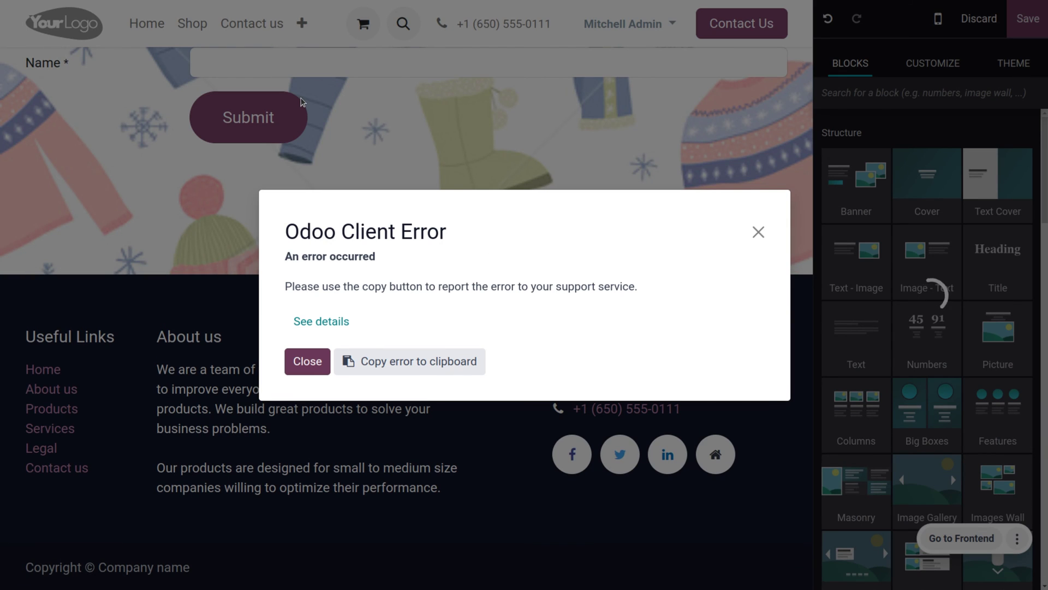
# Dismiss the error, save the form page, submit a test car name, then view the rental cars listing
pyautogui.click(758, 232)
pyautogui.click(1041, 25)
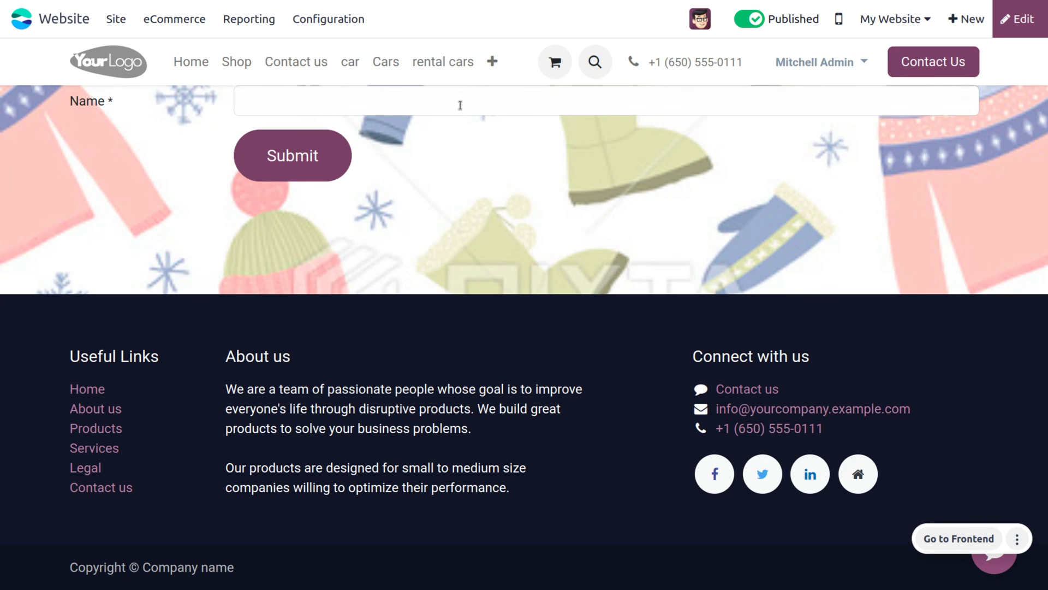
pyautogui.click(460, 105)
pyautogui.write('Jareena')
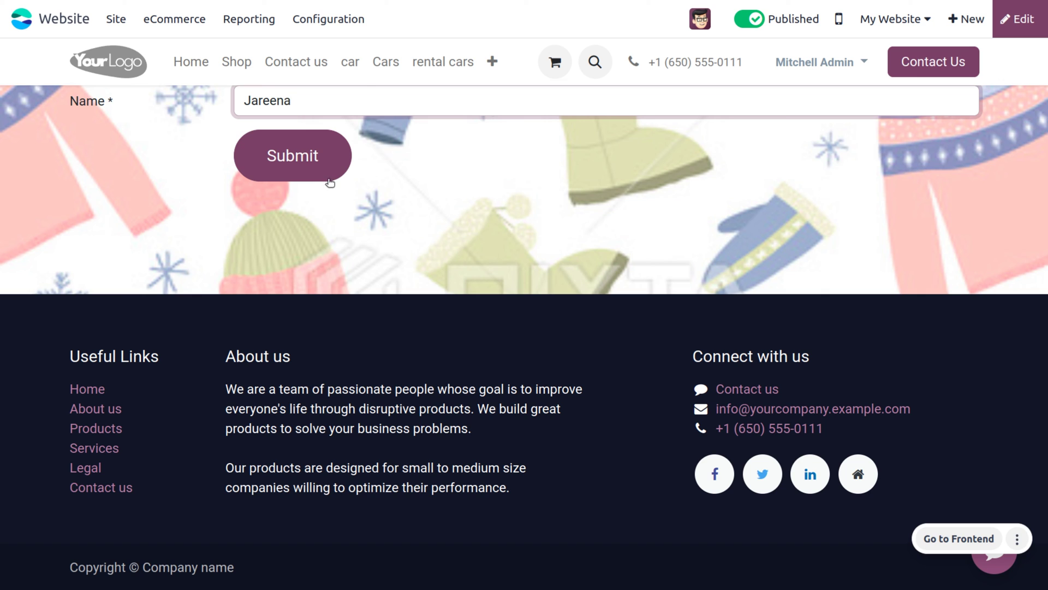
pyautogui.click(320, 160)
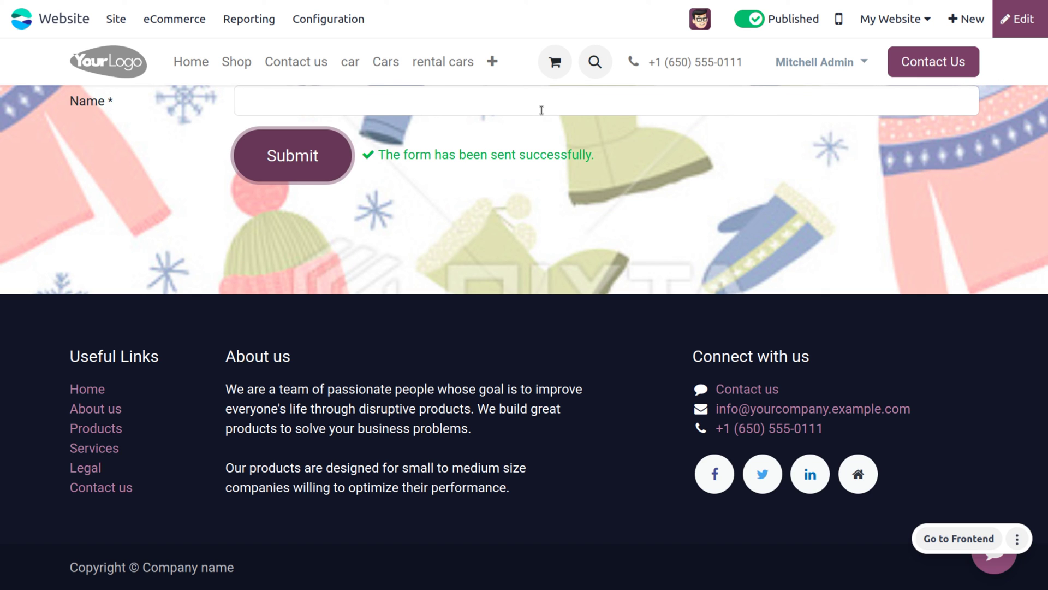
pyautogui.click(443, 67)
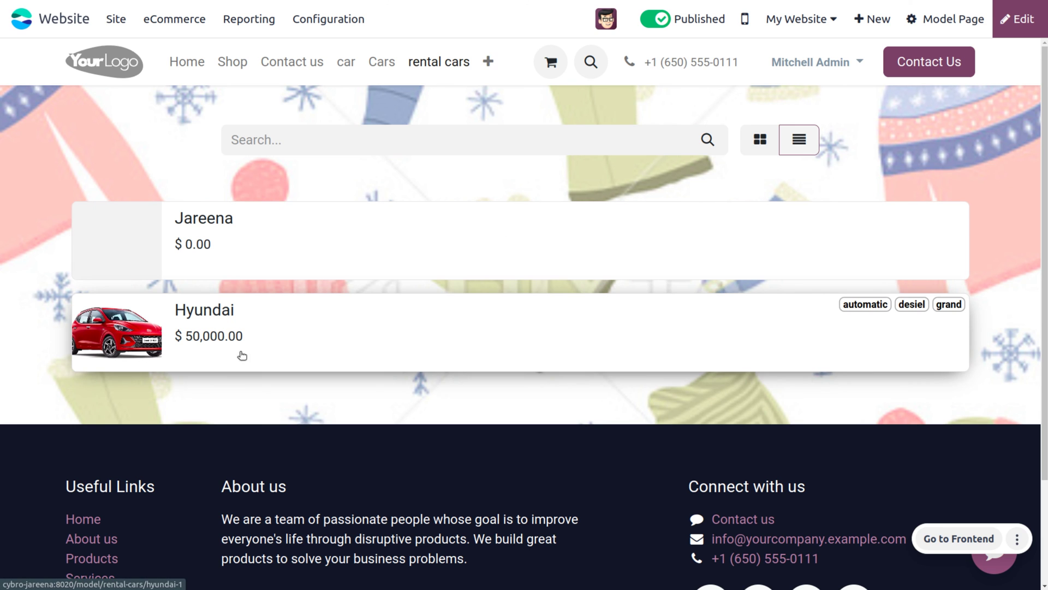
# Switch the rental cars listing to picture-card view, then return to the Odoo apps home screen
pyautogui.click(764, 140)
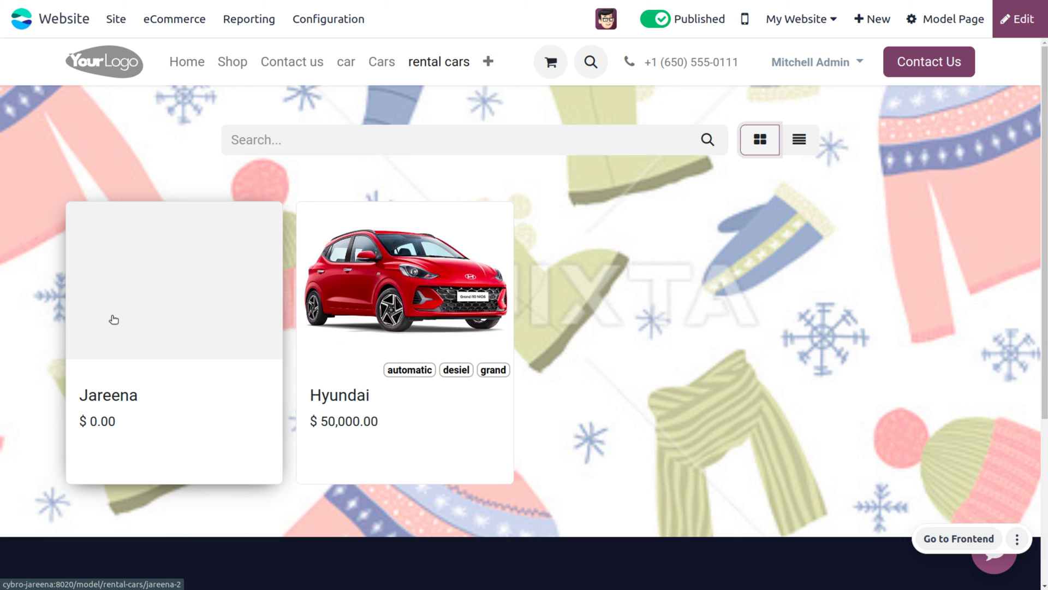
pyautogui.click(17, 20)
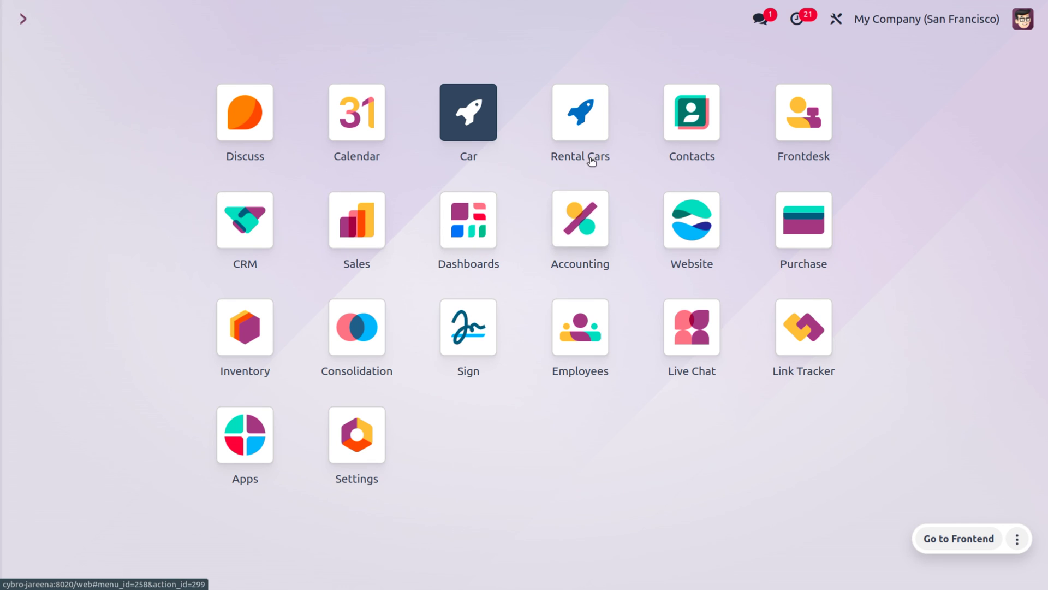
# Open the website-submitted Rental Cars record and set its value to 45,000
pyautogui.click(596, 133)
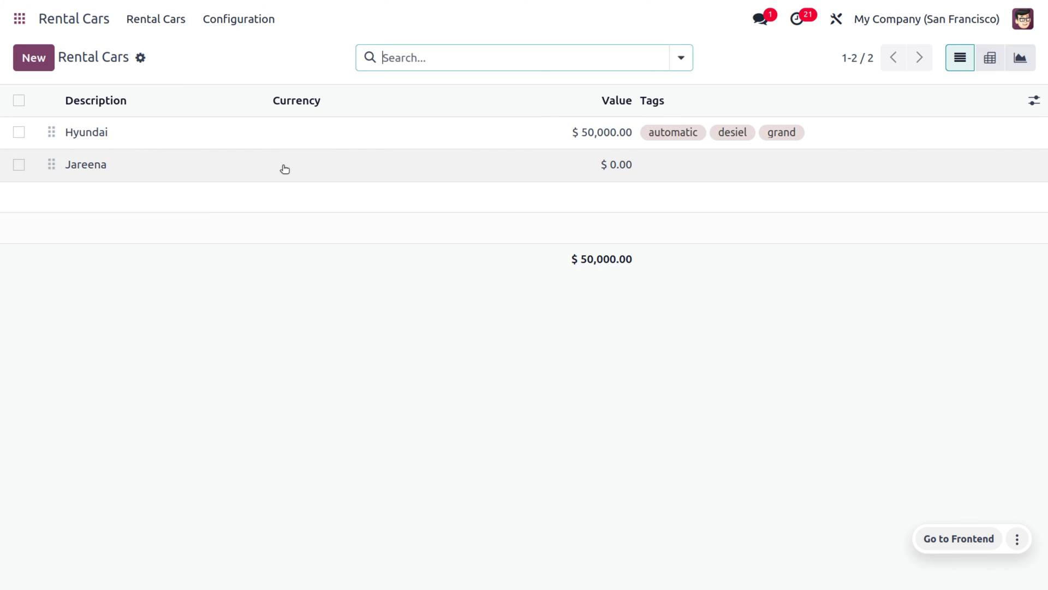
pyautogui.click(285, 168)
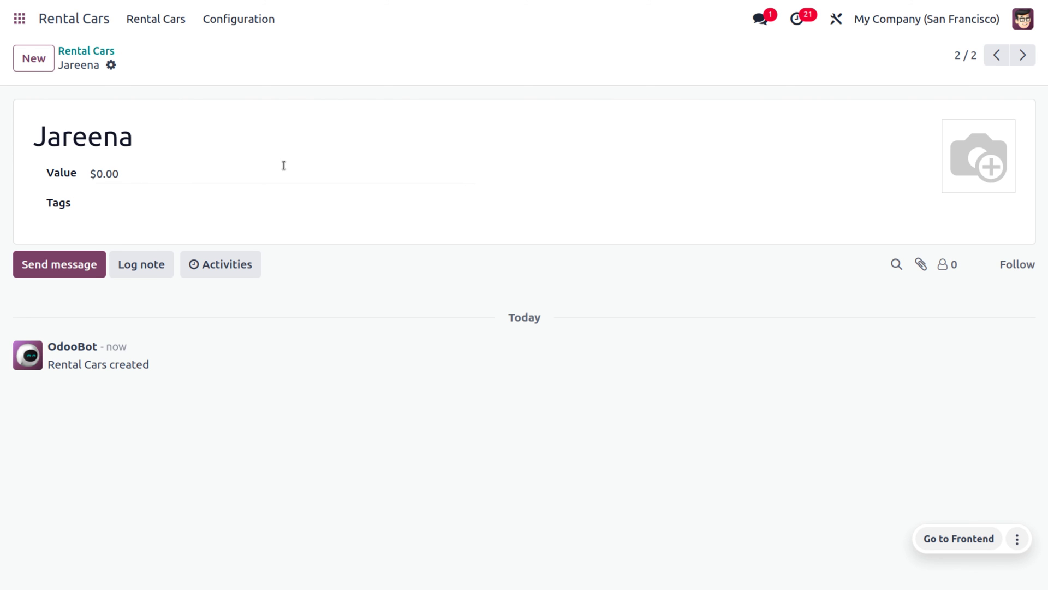
pyautogui.click(134, 177)
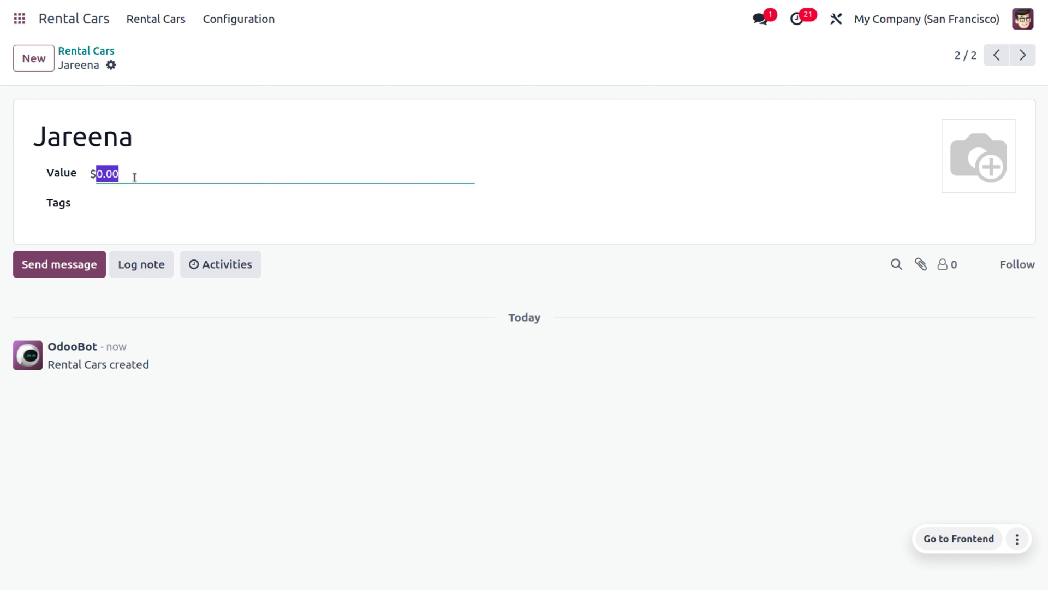
pyautogui.press('BackSpace')
pyautogui.write('45,')
pyautogui.write('00')
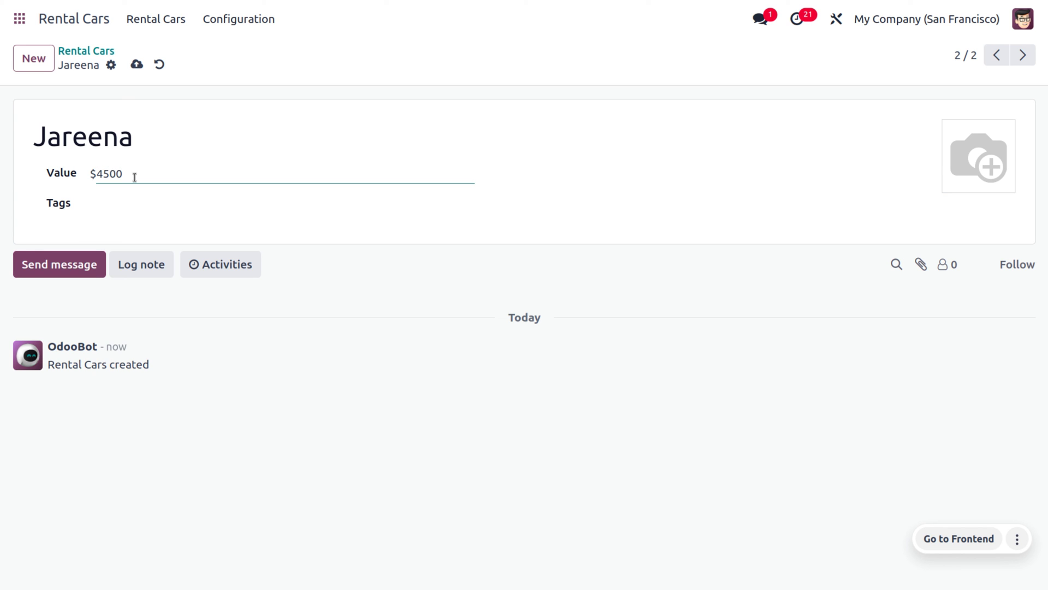
pyautogui.write('0')
# Add the tags Manual, BMW and petrol to the record
pyautogui.click(146, 206)
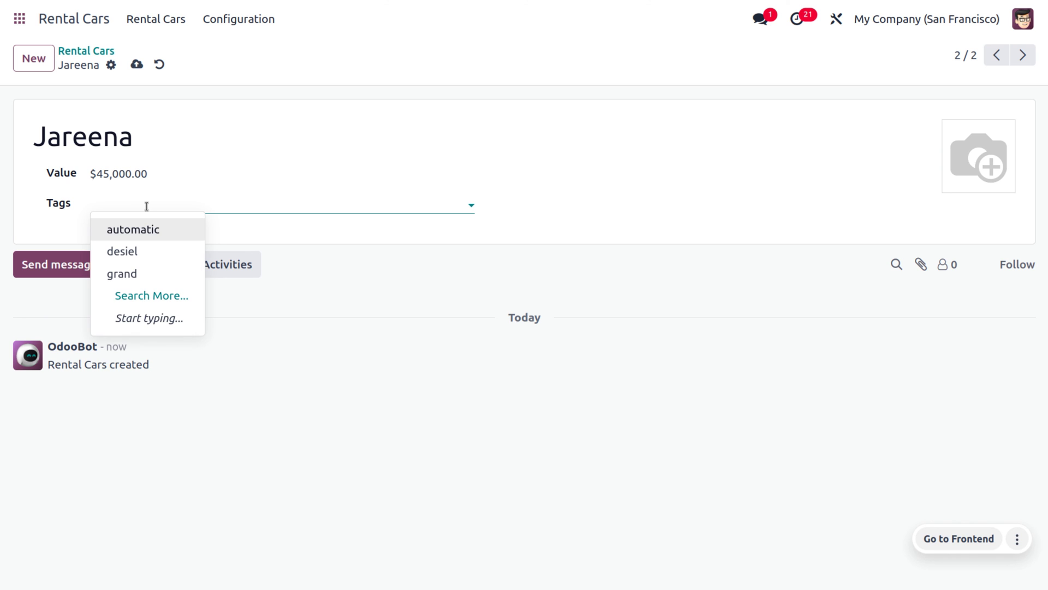
pyautogui.write('Manyal')
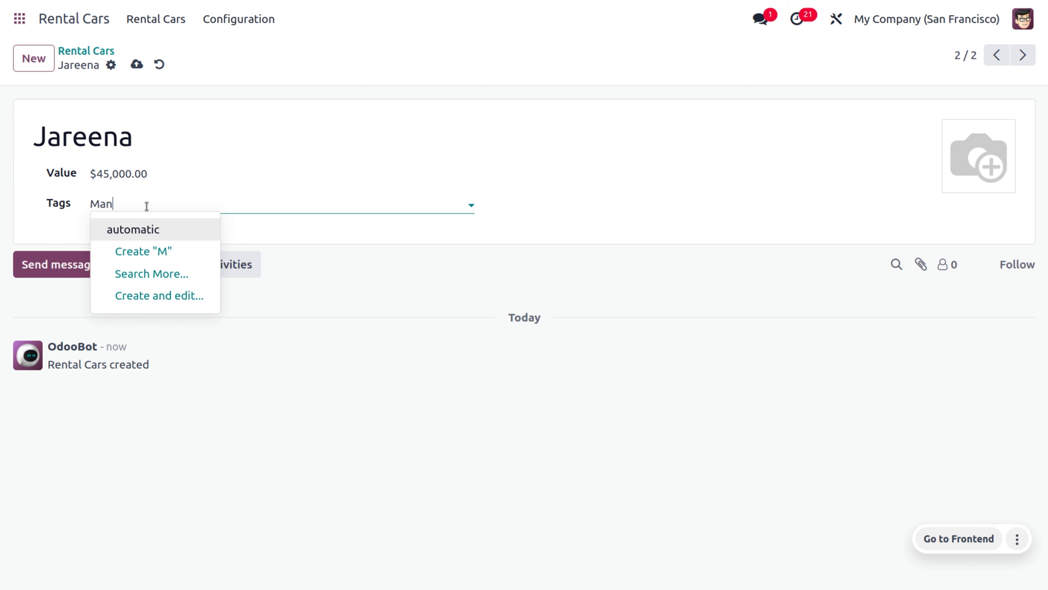
pyautogui.press('BackSpace')
pyautogui.press('BackSpace')
pyautogui.press('BackSpace')
pyautogui.write('ual')
pyautogui.press('Return')
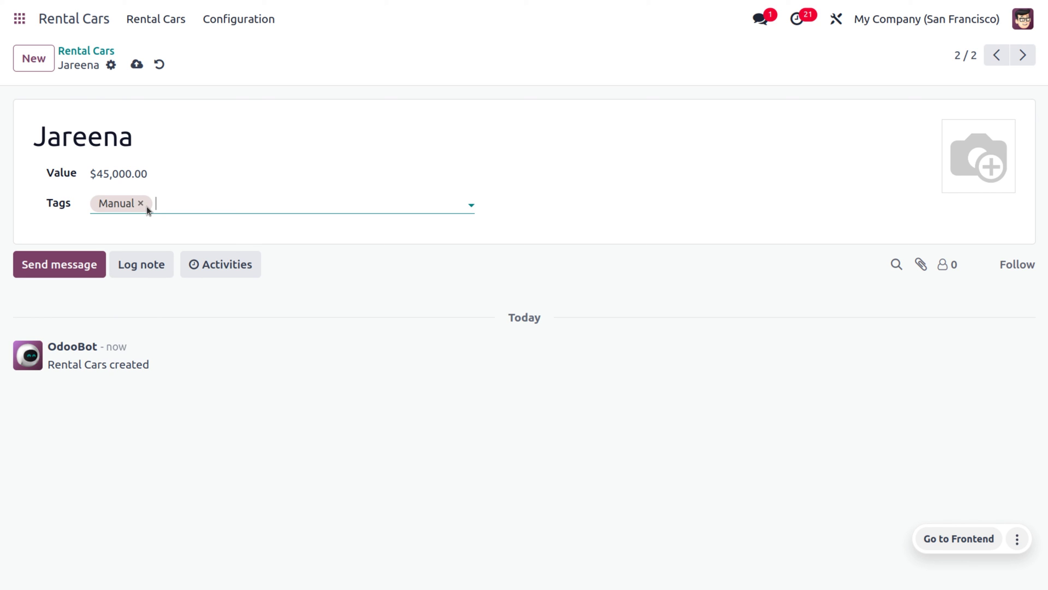
pyautogui.write('BMW')
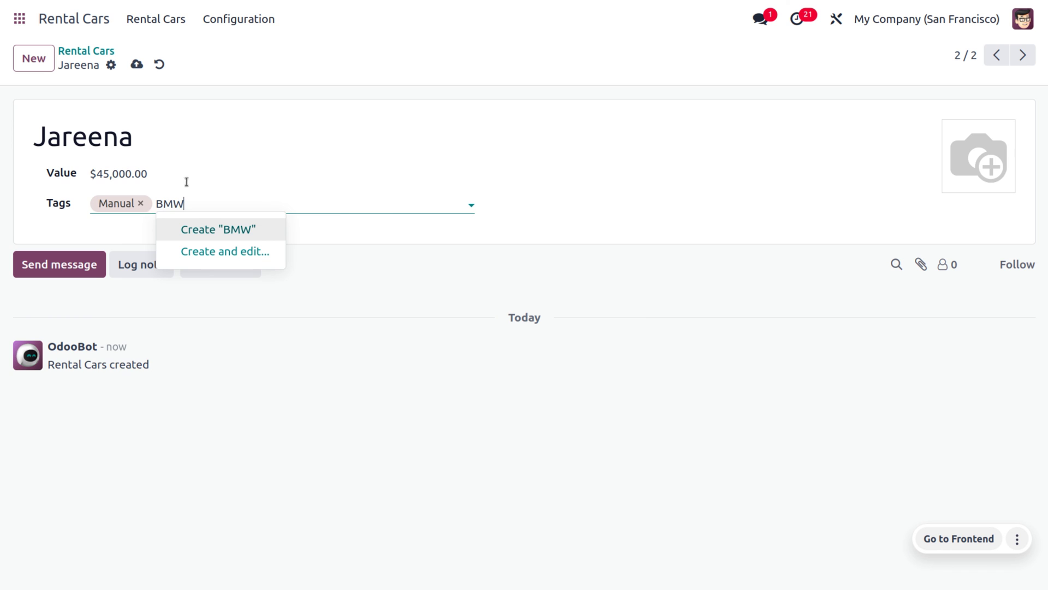
pyautogui.click(206, 229)
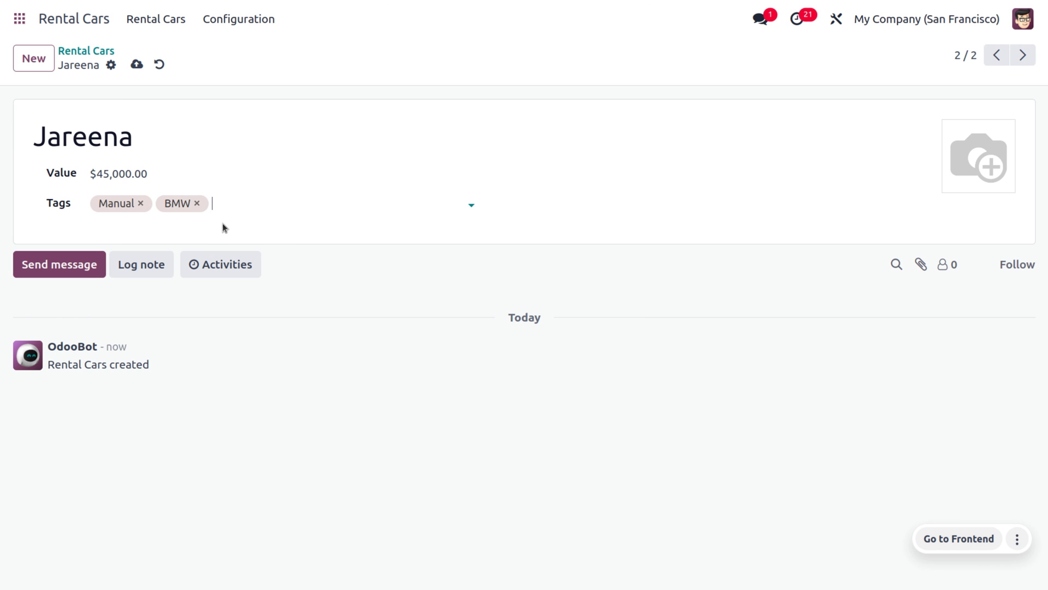
pyautogui.write('petrol')
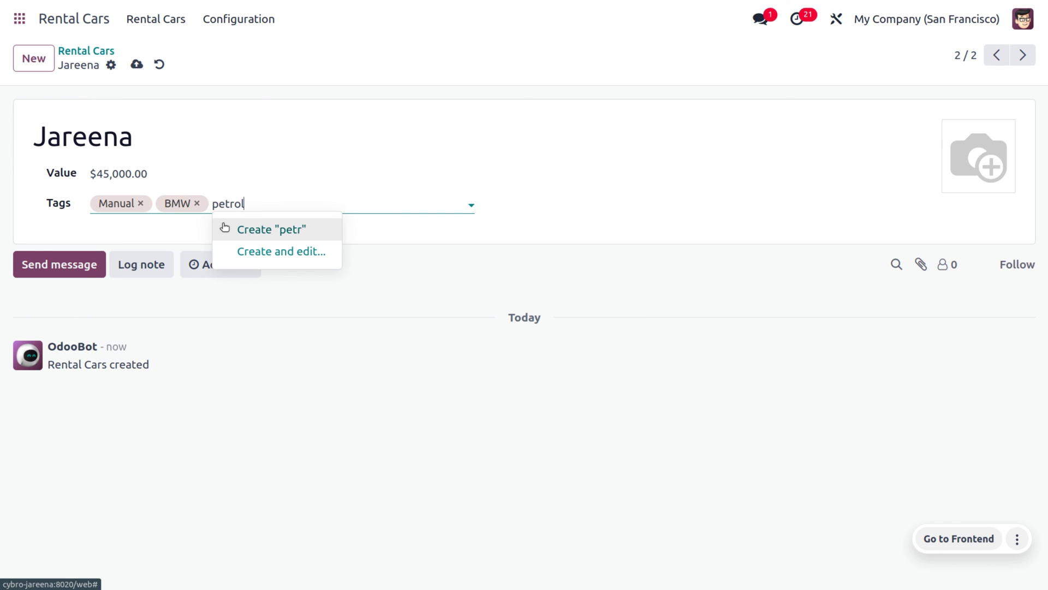
pyautogui.click(263, 232)
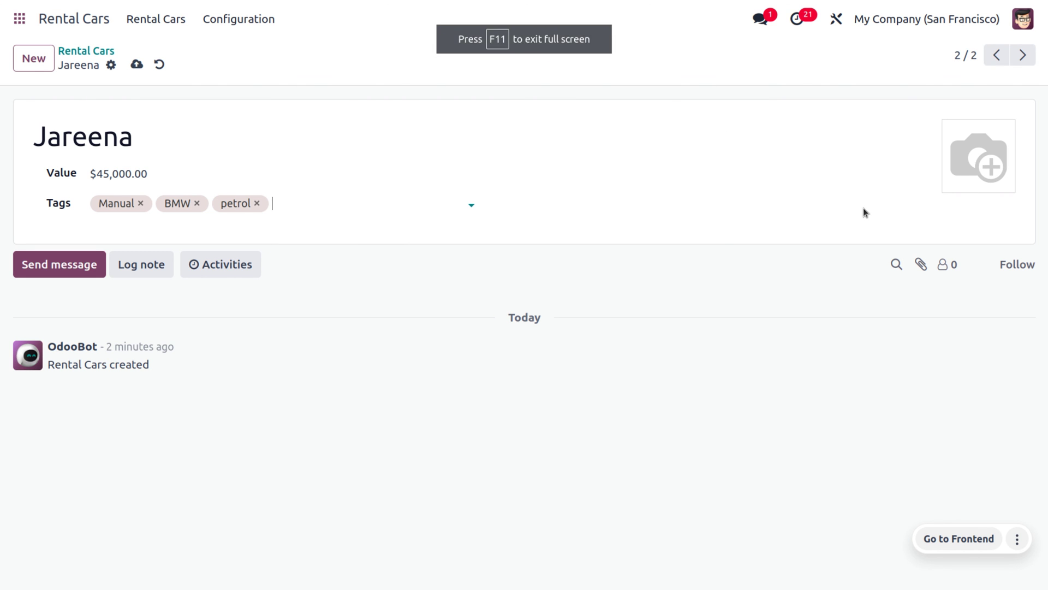
# Upload bmw.jpg as the record's image and save the record
pyautogui.click(956, 181)
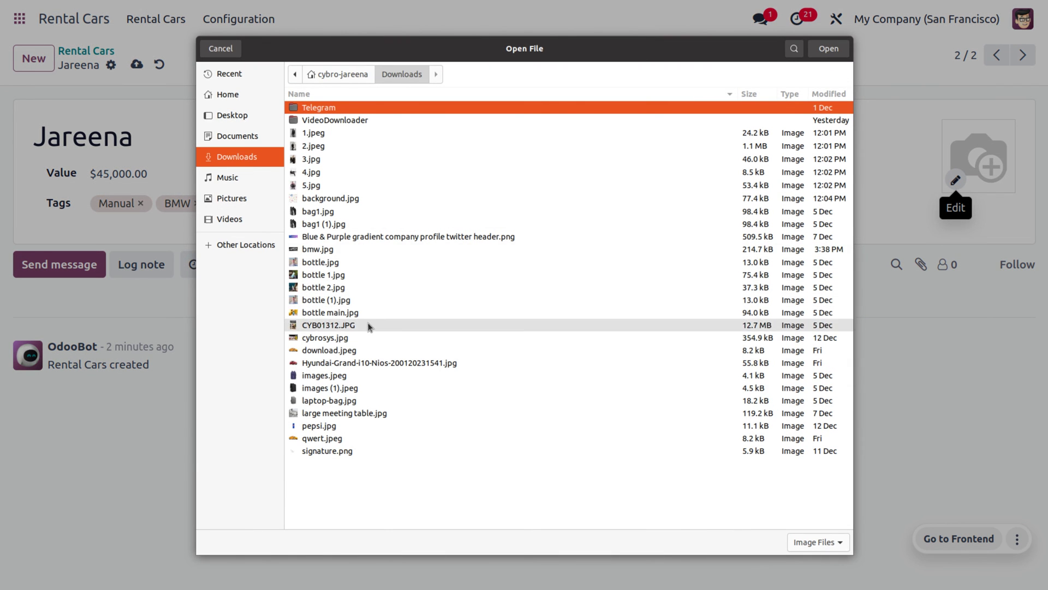
pyautogui.write('bm')
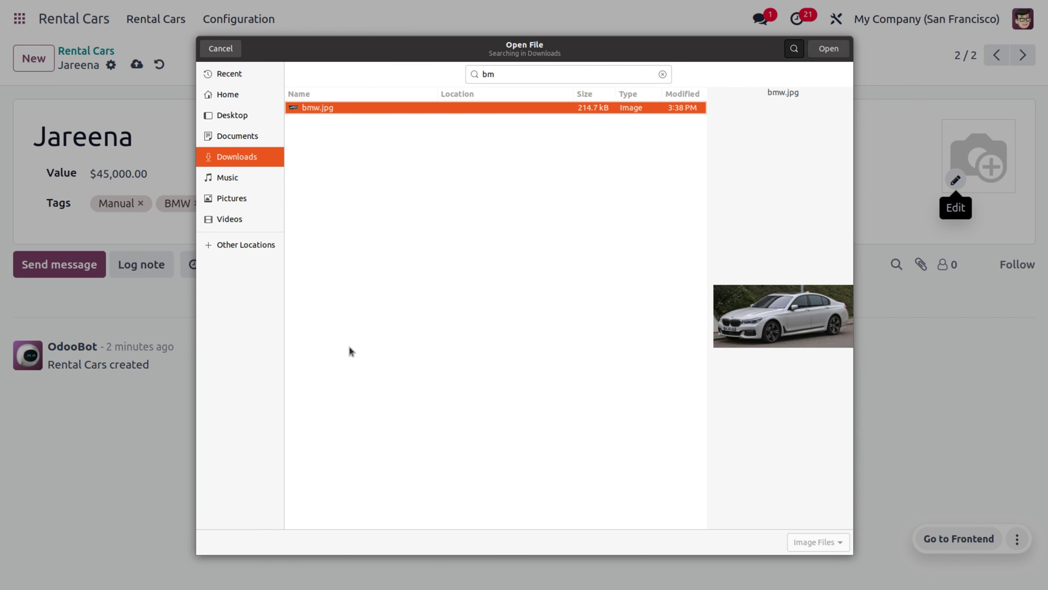
pyautogui.press('Return')
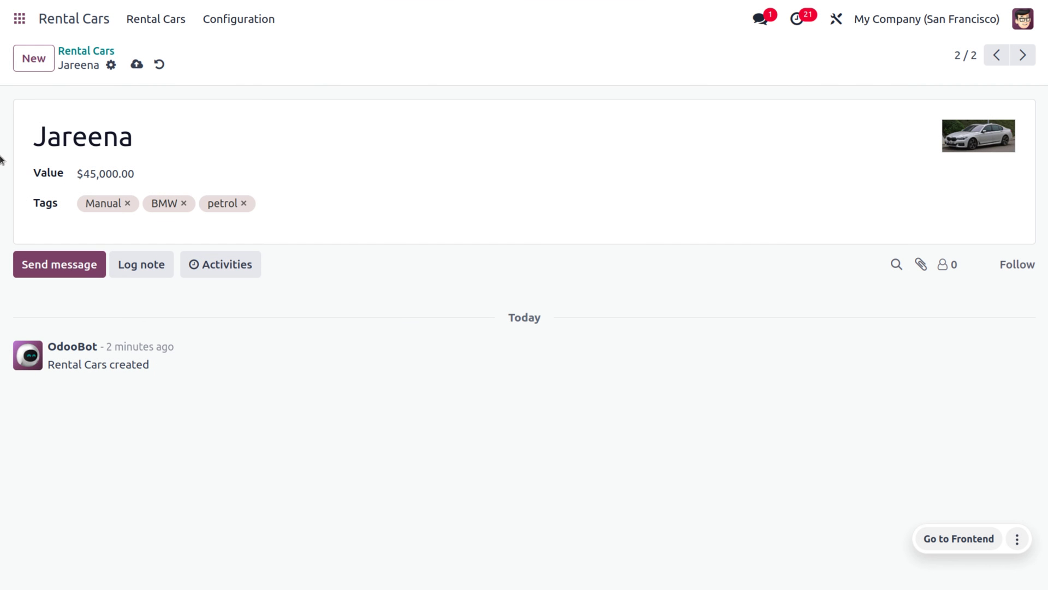
pyautogui.click(136, 65)
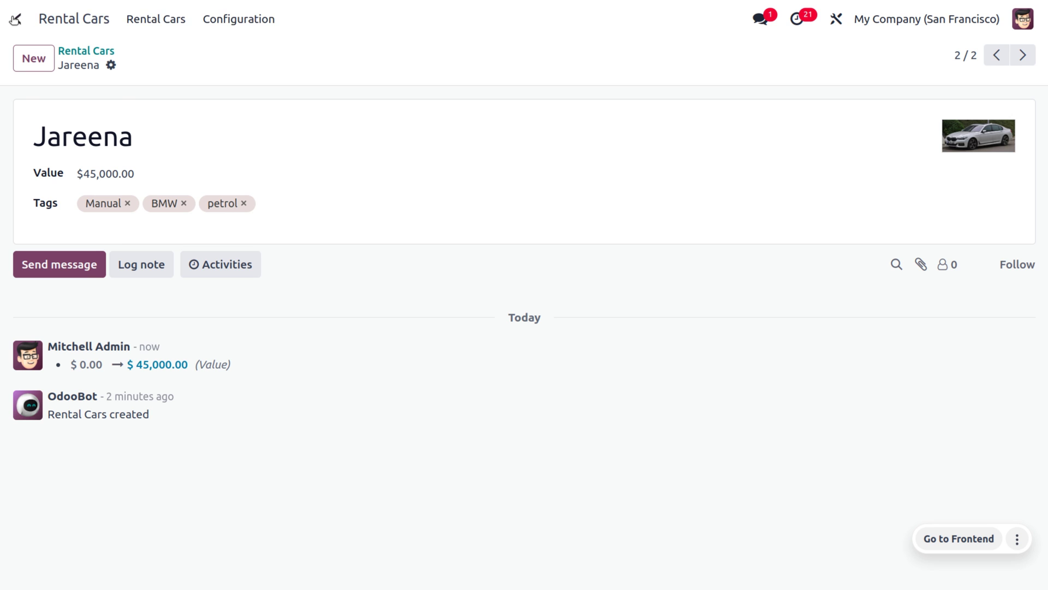
# On the website's rental cars listing, open the BMW car's detail page and review it
pyautogui.click(19, 19)
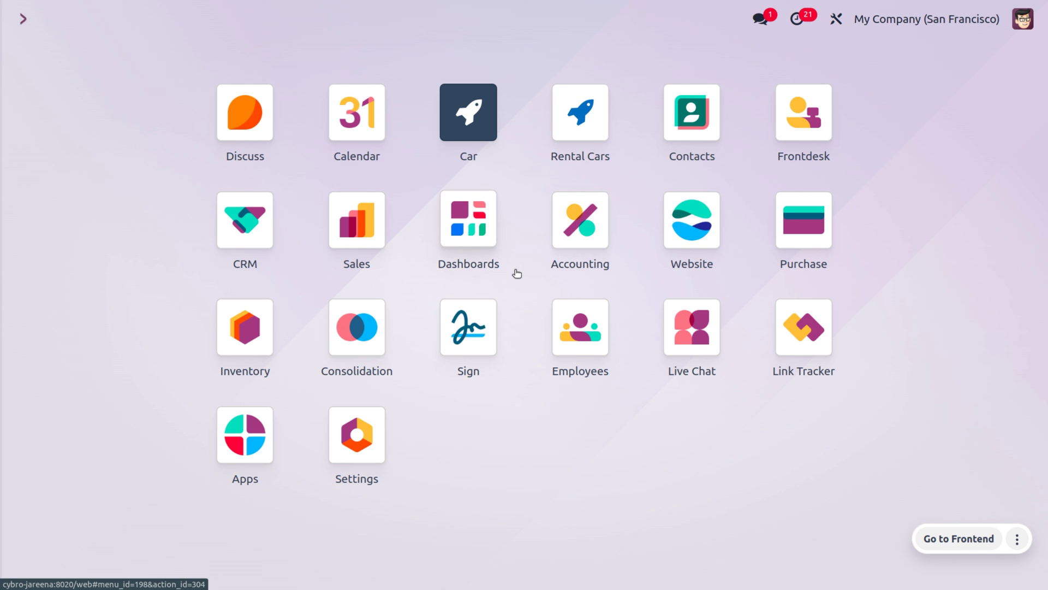
pyautogui.click(679, 231)
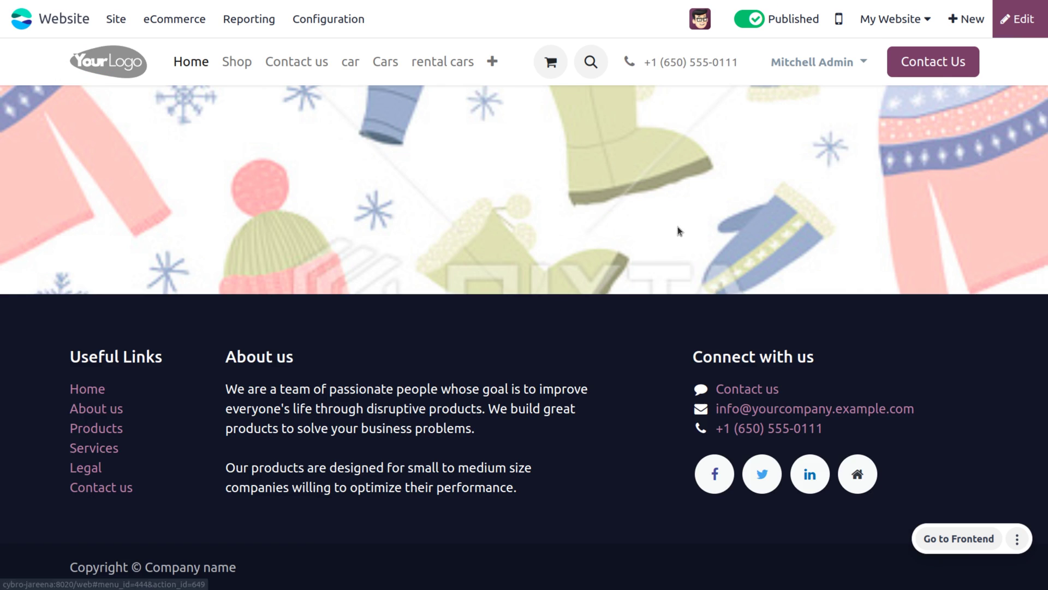
pyautogui.click(440, 61)
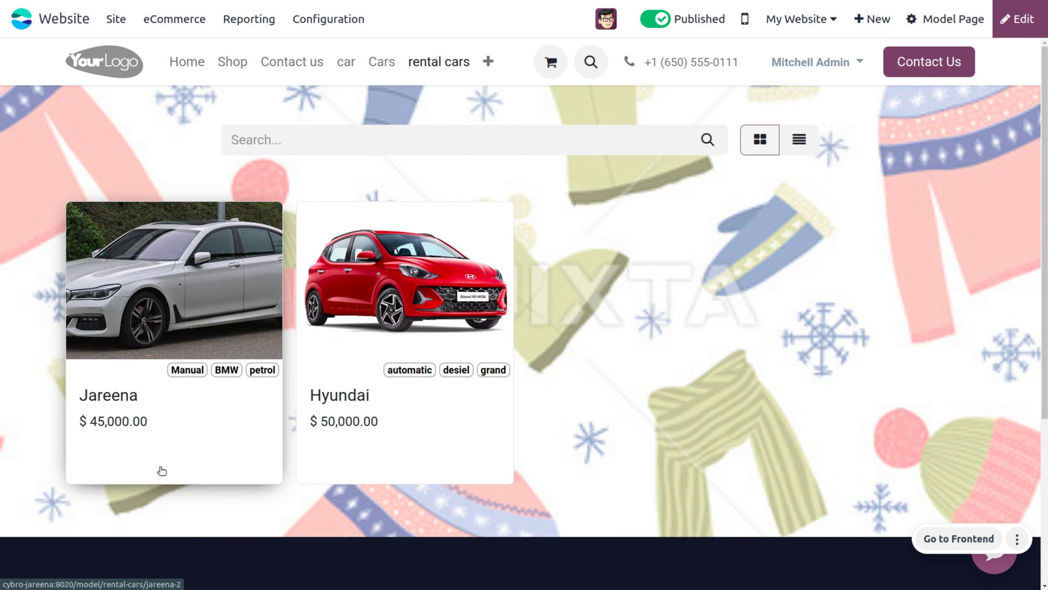
pyautogui.click(156, 257)
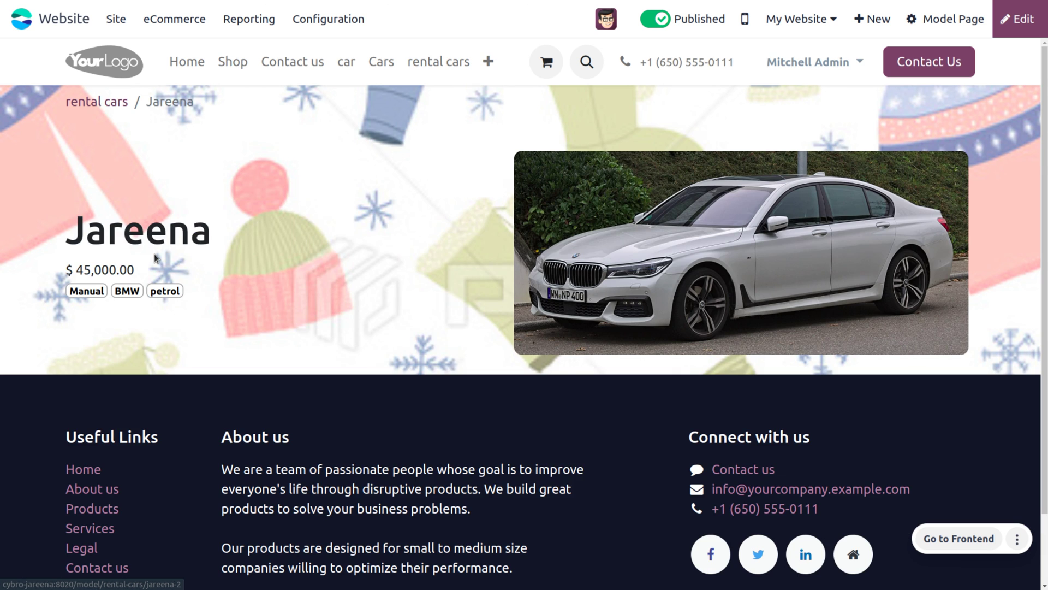
pyautogui.scroll(-2, 528, 254)
pyautogui.scroll(2, 529, 253)
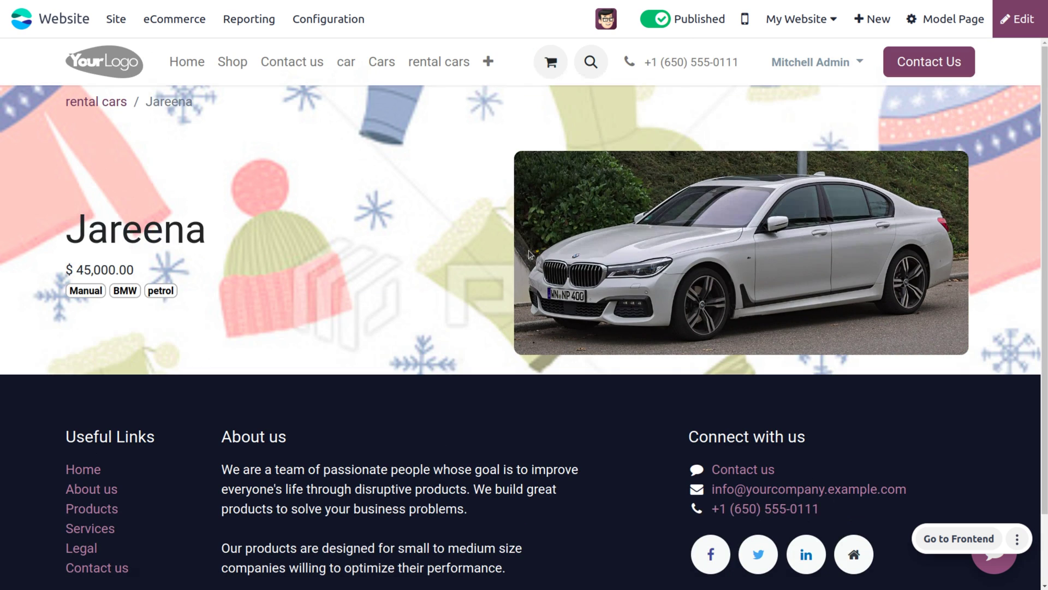